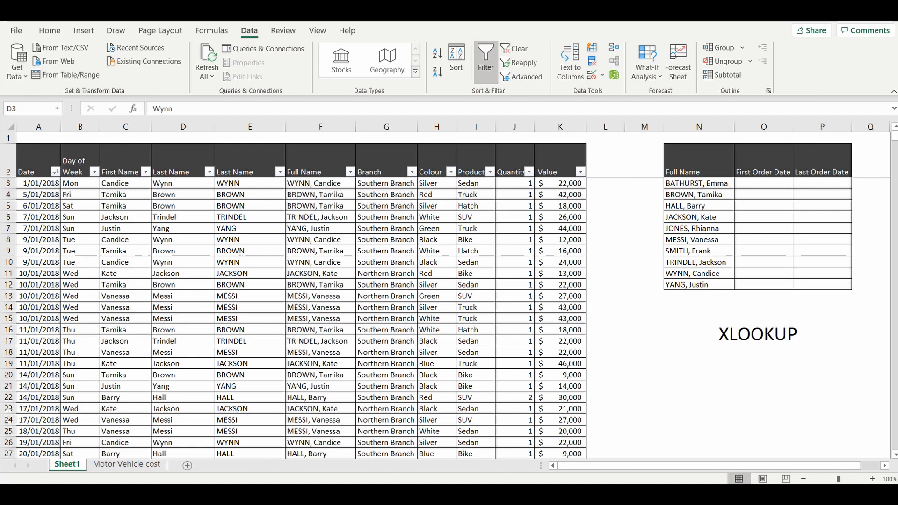
Examine the summary list's customer names and the Full Name and Value columns of the sales data.
{"action": "left_click", "coordinate": [689, 183]}
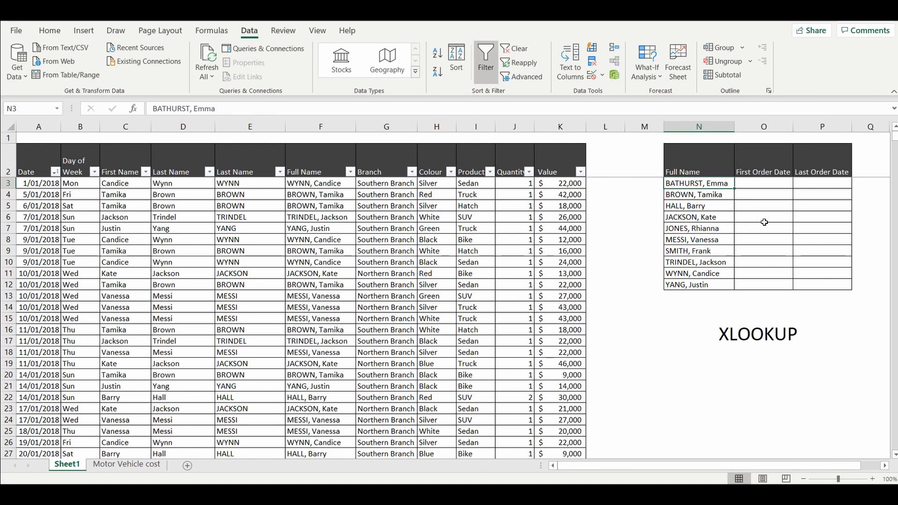
{"action": "left_click", "coordinate": [321, 184]}
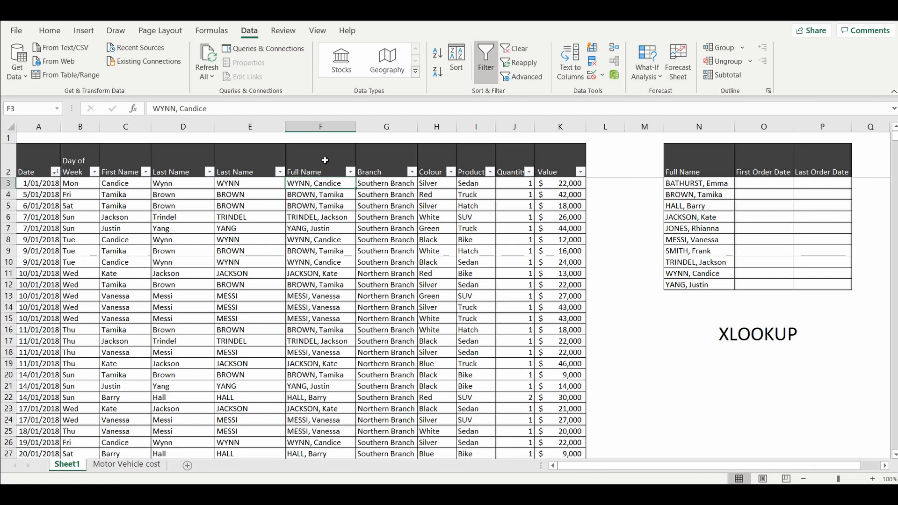
{"action": "left_click", "coordinate": [320, 124]}
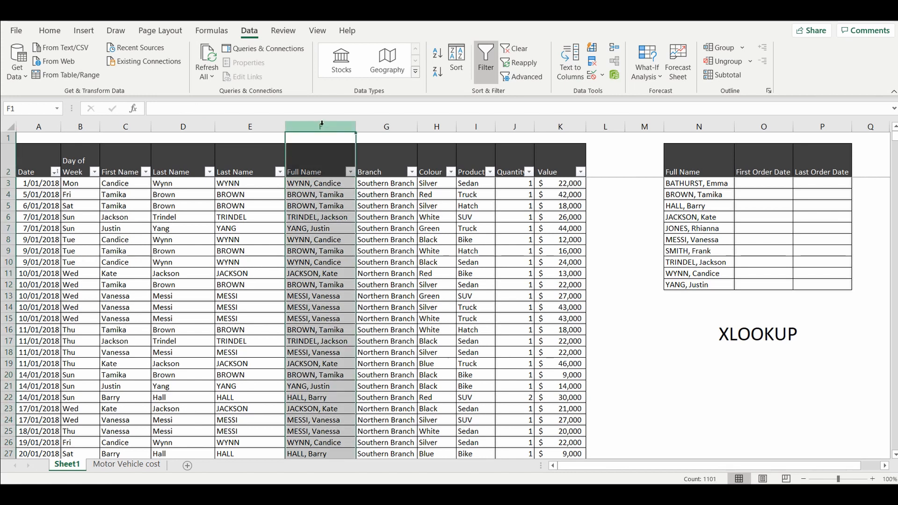
{"action": "left_click", "coordinate": [544, 124]}
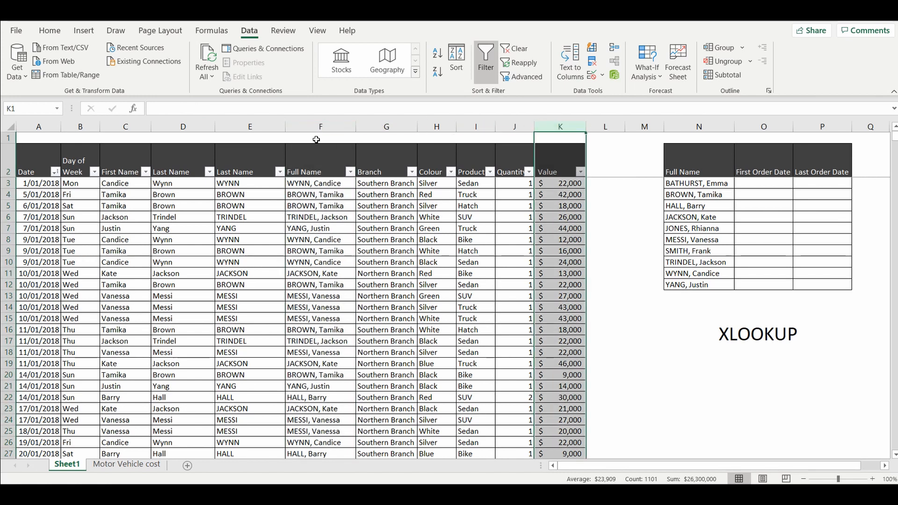
{"action": "left_click", "coordinate": [319, 125]}
{"action": "left_click", "coordinate": [320, 183]}
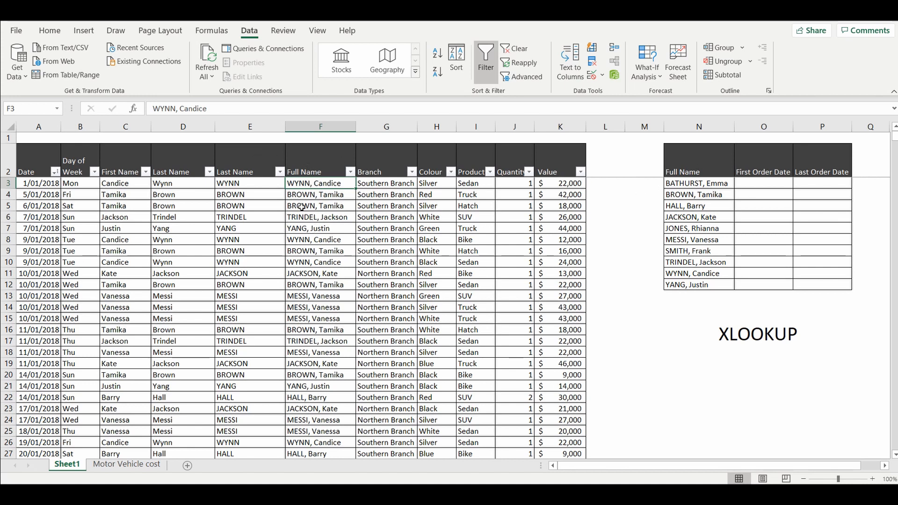
{"action": "scroll", "coordinate": [313, 366], "scroll_direction": "down", "scroll_amount": 2}
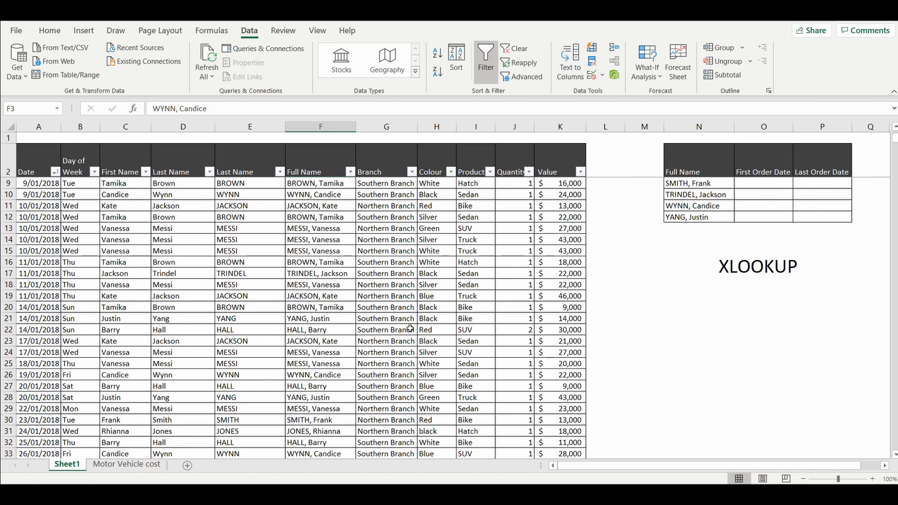
{"action": "scroll", "coordinate": [455, 246], "scroll_direction": "up", "scroll_amount": 2}
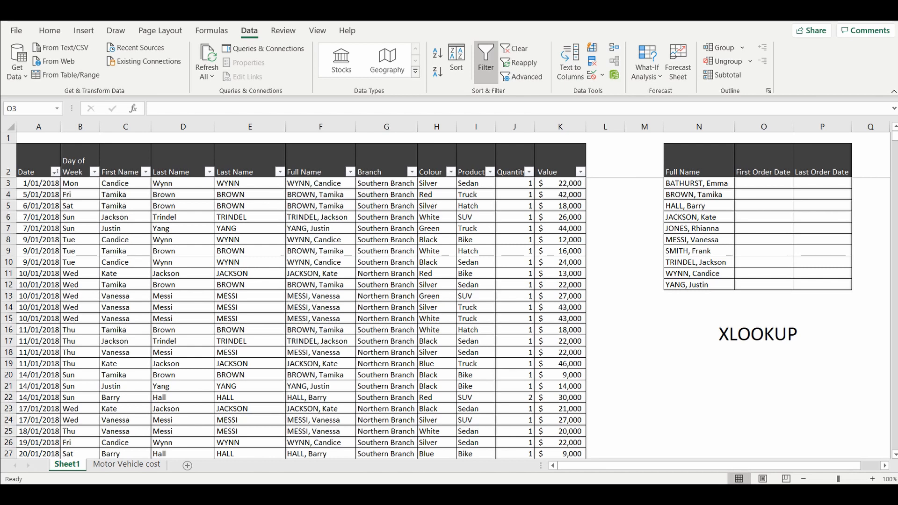
In O3, enter =XLOOKUP(N3,F:F,A:A) to return the customer's first order date.
{"action": "left_click", "coordinate": [746, 182]}
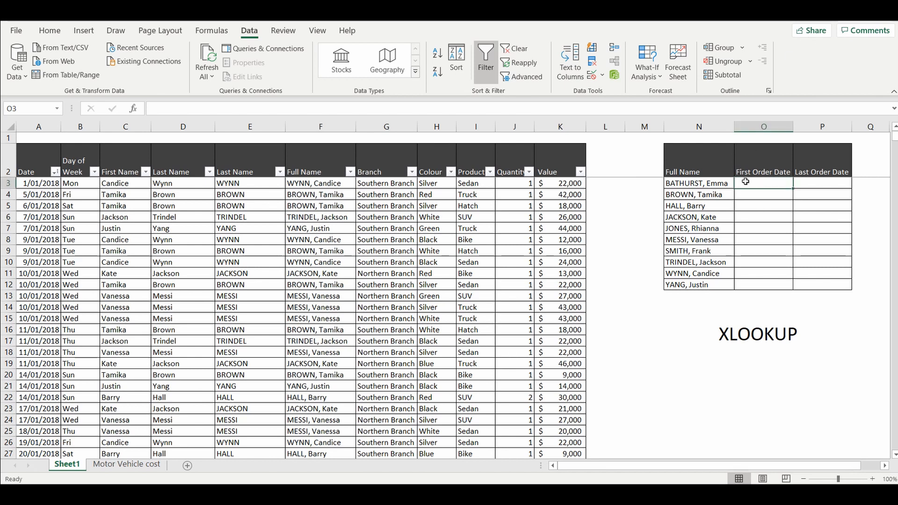
{"action": "type", "text": "="}
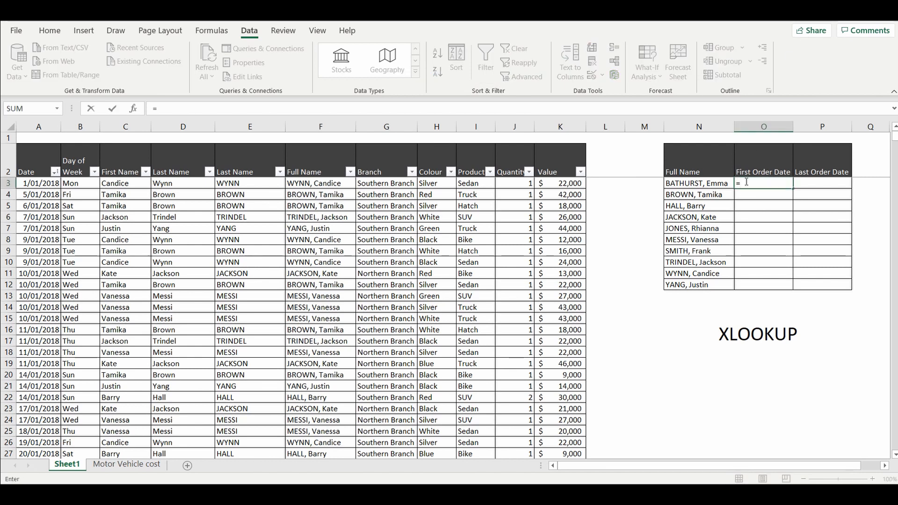
{"action": "type", "text": "xlooku"}
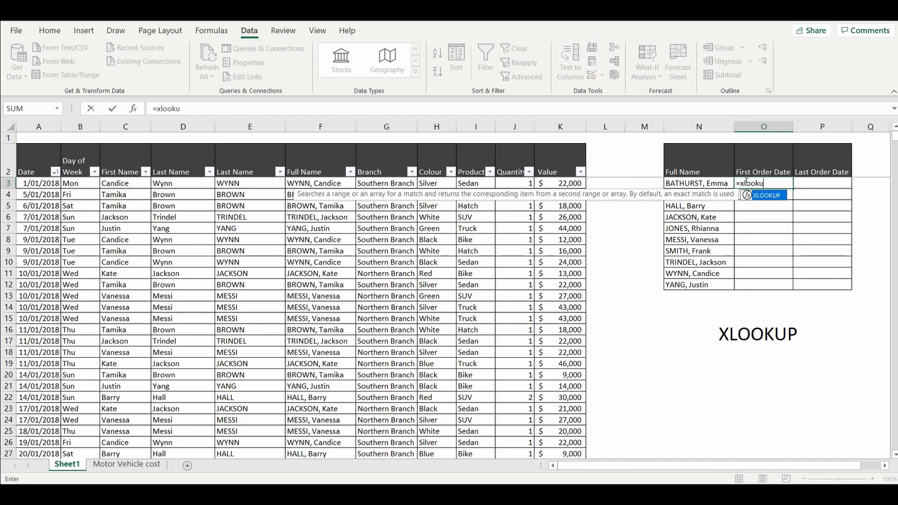
{"action": "type", "text": "p("}
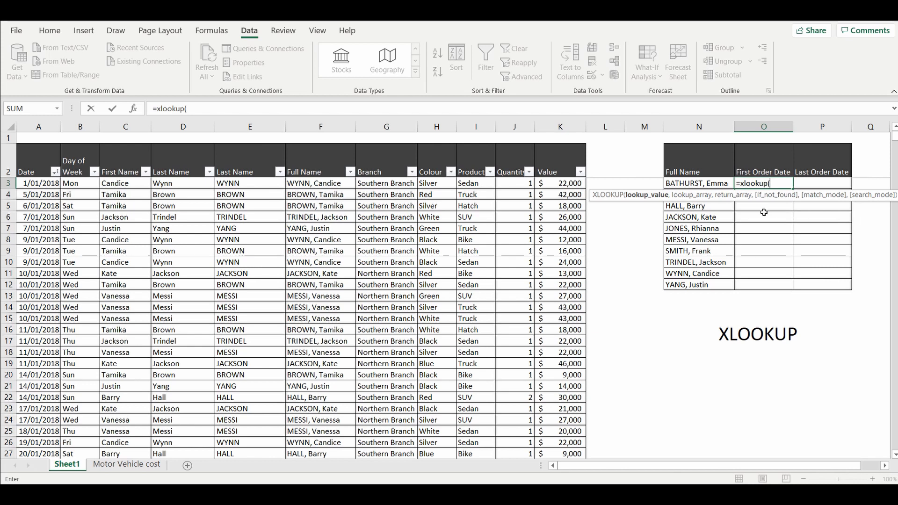
{"action": "left_click", "coordinate": [694, 181]}
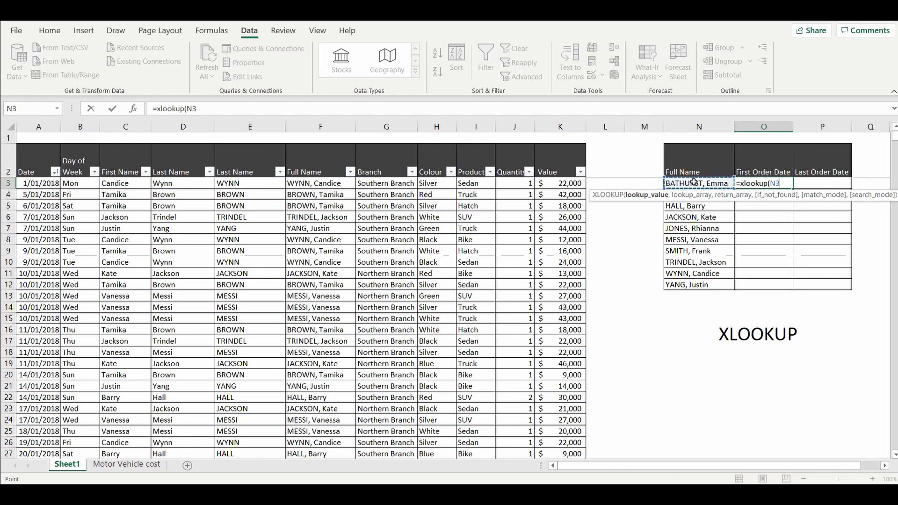
{"action": "type", "text": ","}
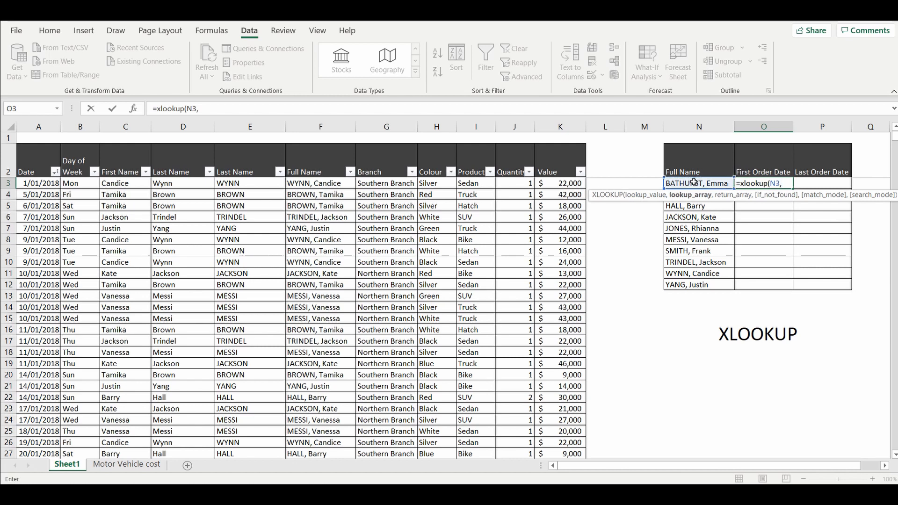
{"action": "left_click", "coordinate": [320, 124]}
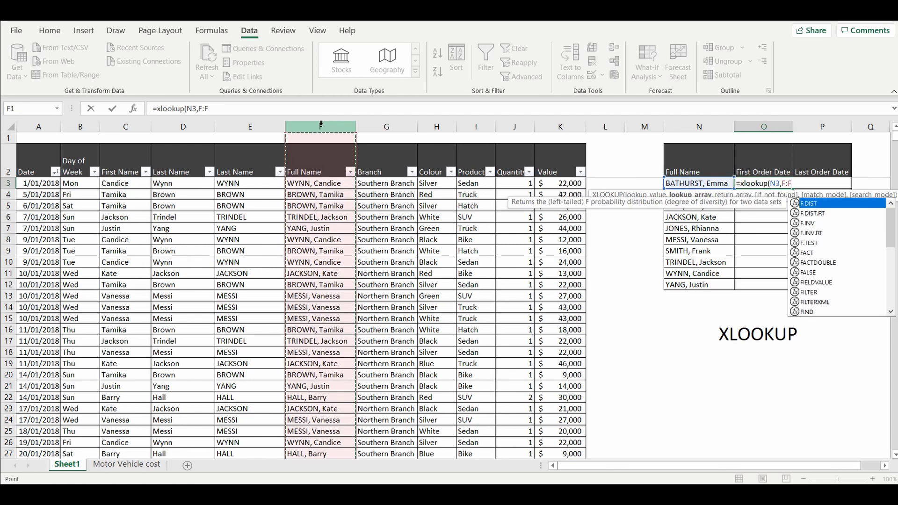
{"action": "type", "text": ","}
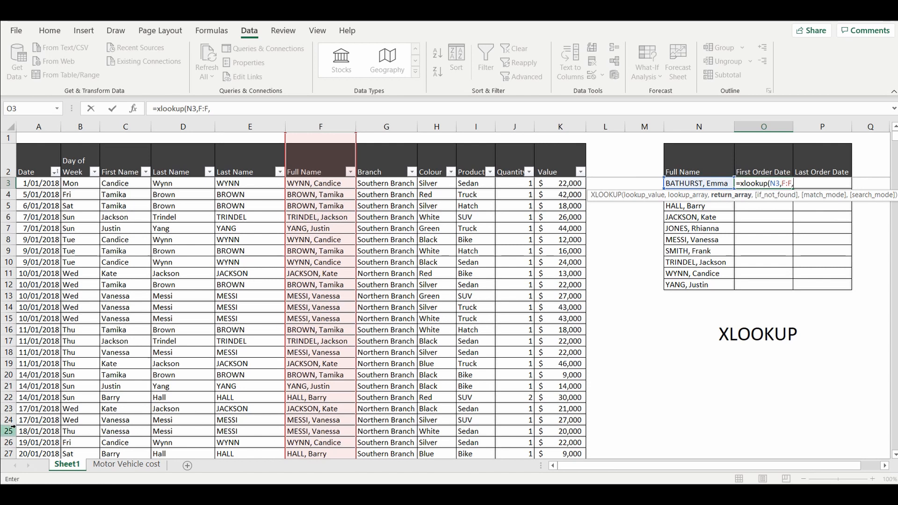
{"action": "left_click", "coordinate": [38, 126]}
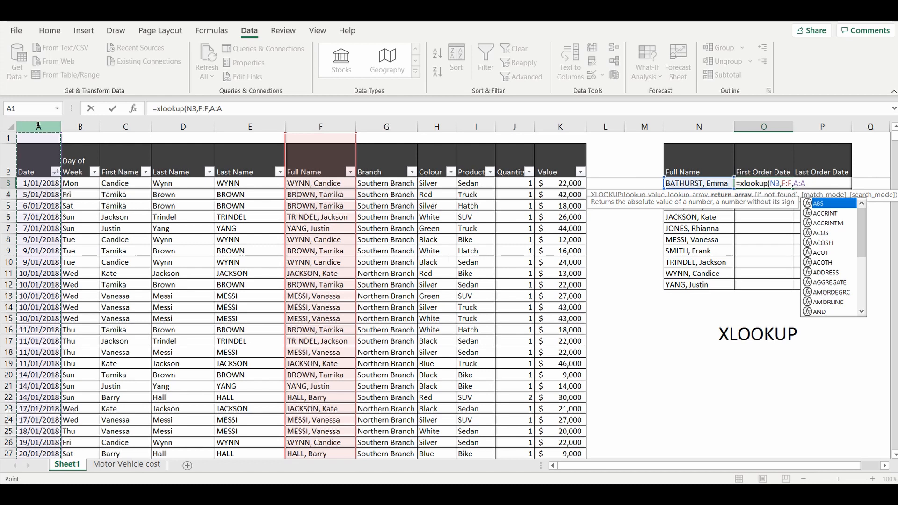
{"action": "type", "text": ")"}
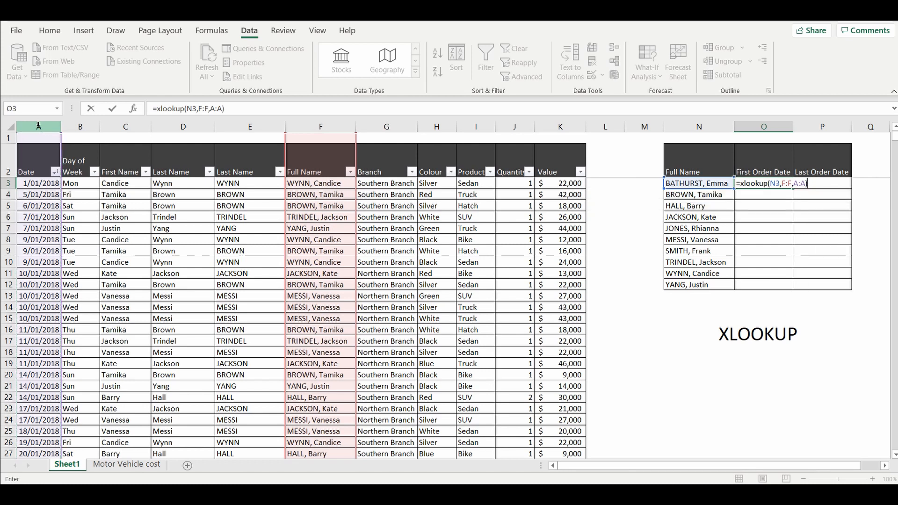
{"action": "key", "text": "Return"}
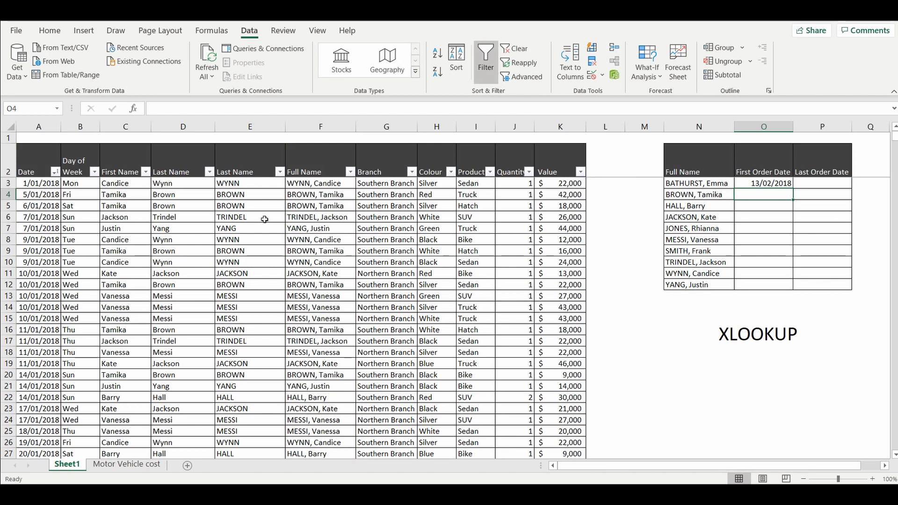
Filter the Full Name column to the customer in N3 to check the earliest order date, and restore all records.
{"action": "left_click", "coordinate": [350, 172]}
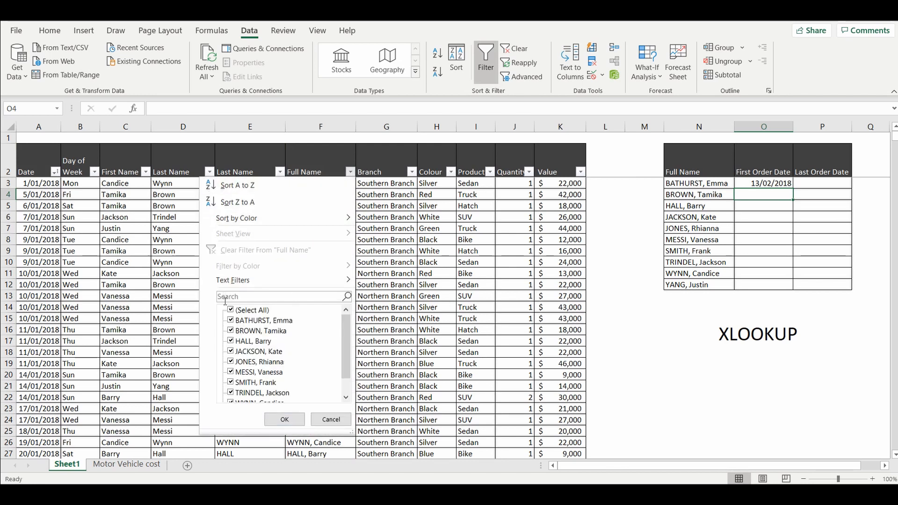
{"action": "left_click", "coordinate": [285, 419]}
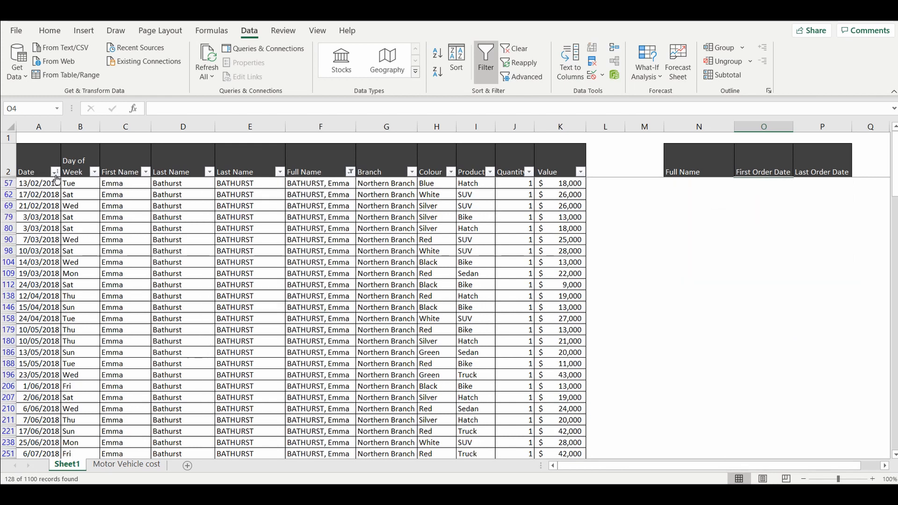
{"action": "left_click", "coordinate": [350, 173]}
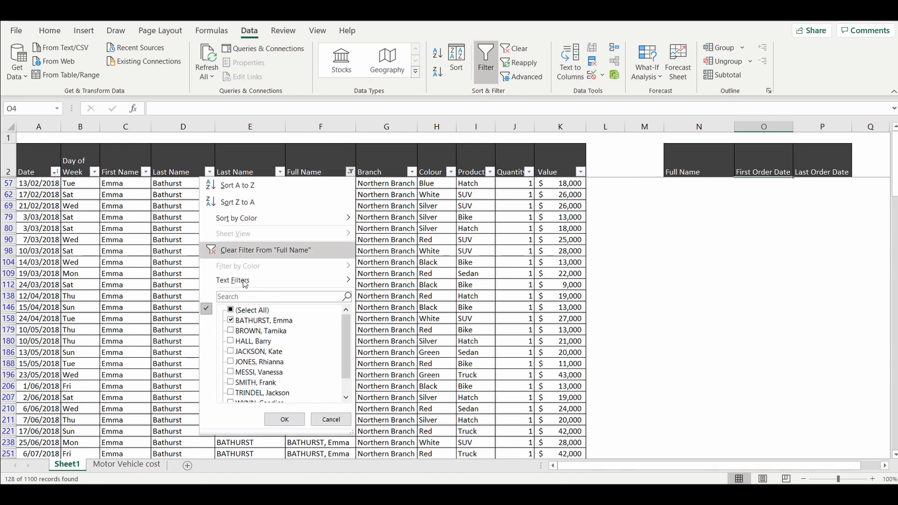
{"action": "left_click", "coordinate": [231, 309]}
{"action": "left_click", "coordinate": [295, 419]}
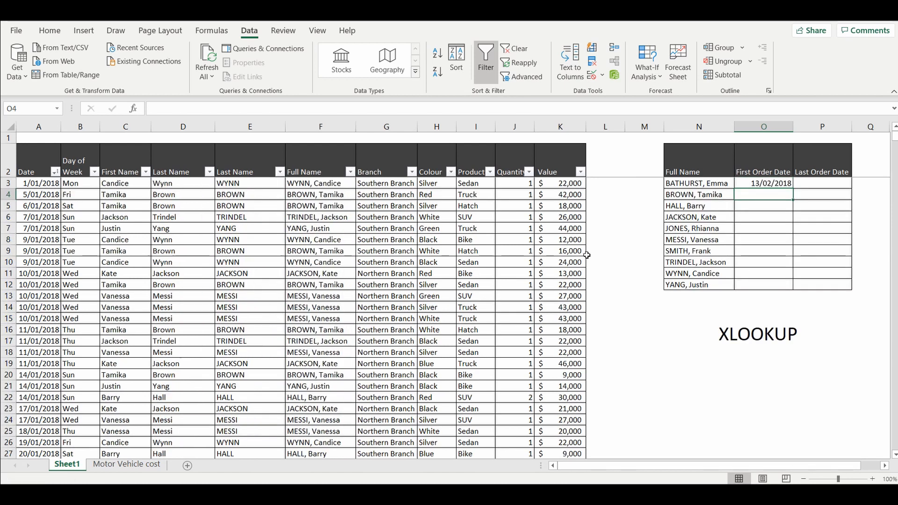
{"action": "left_click", "coordinate": [603, 251]}
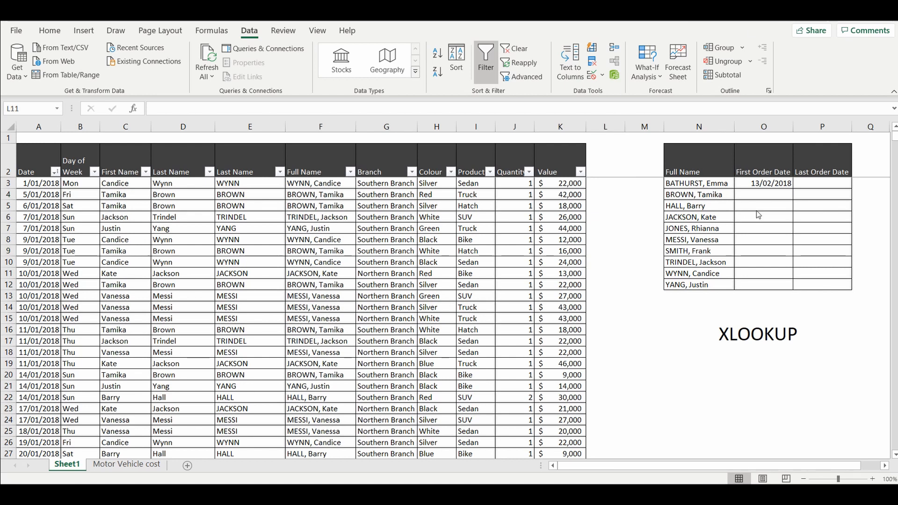
Copy the XLOOKUP formula from O3 down through O12 to fill the First Order Date column.
{"action": "left_click", "coordinate": [770, 186]}
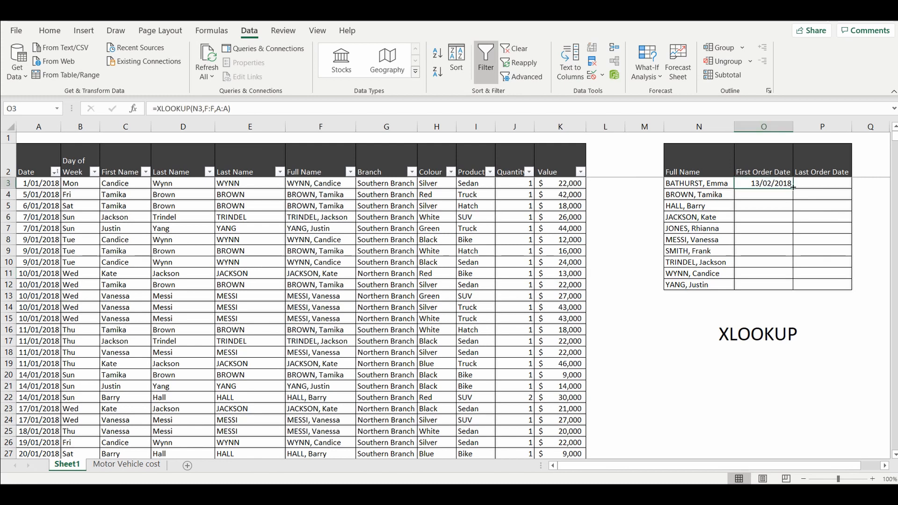
{"action": "left_click_drag", "start_coordinate": [793, 190], "coordinate": [791, 290]}
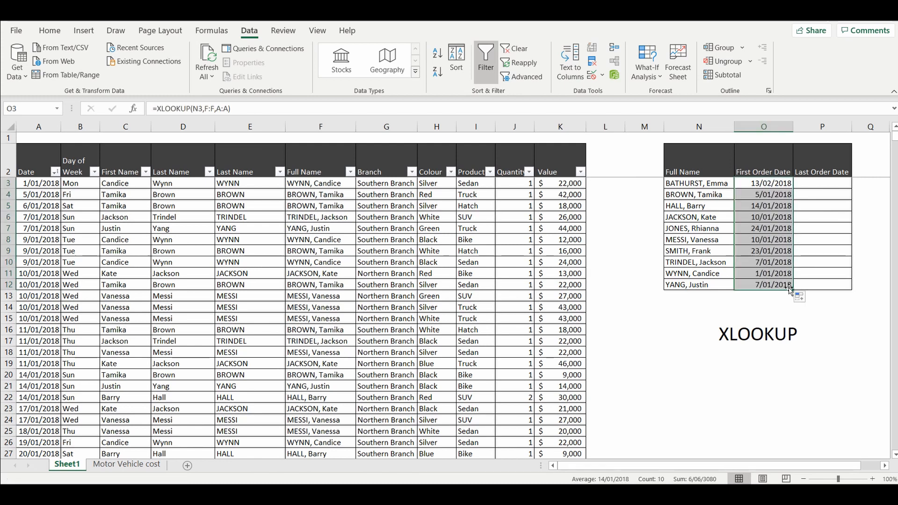
{"action": "left_click", "coordinate": [708, 304]}
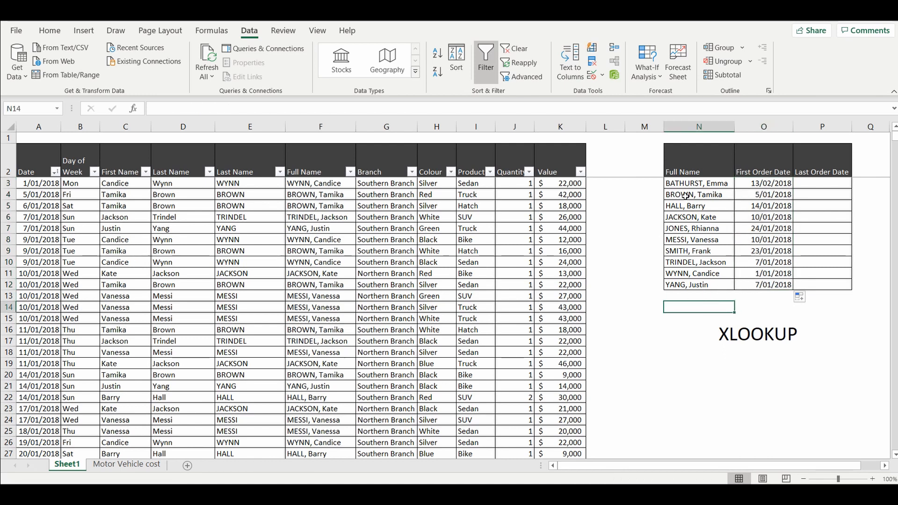
Check the lookup formula in O4 against the customer's first matching record in the Full Name column at F4.
{"action": "left_click", "coordinate": [757, 196]}
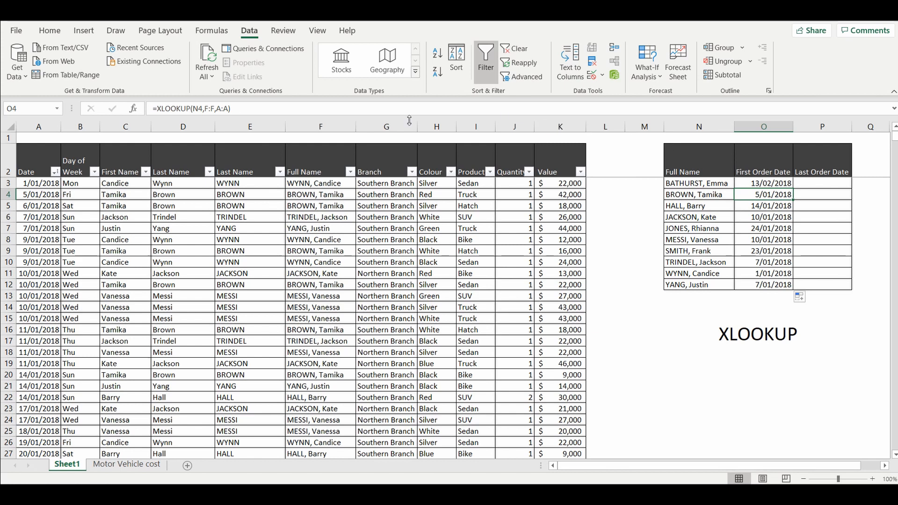
{"action": "left_click", "coordinate": [324, 196]}
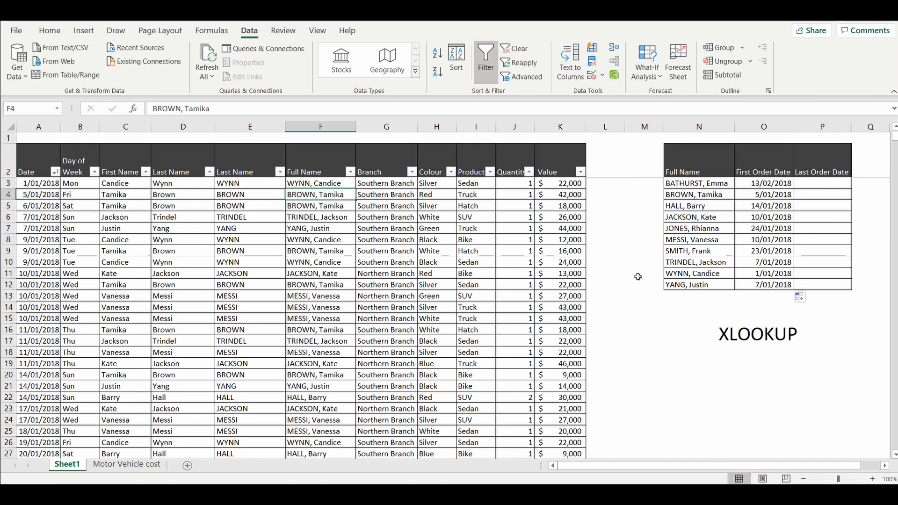
{"action": "left_click", "coordinate": [669, 329]}
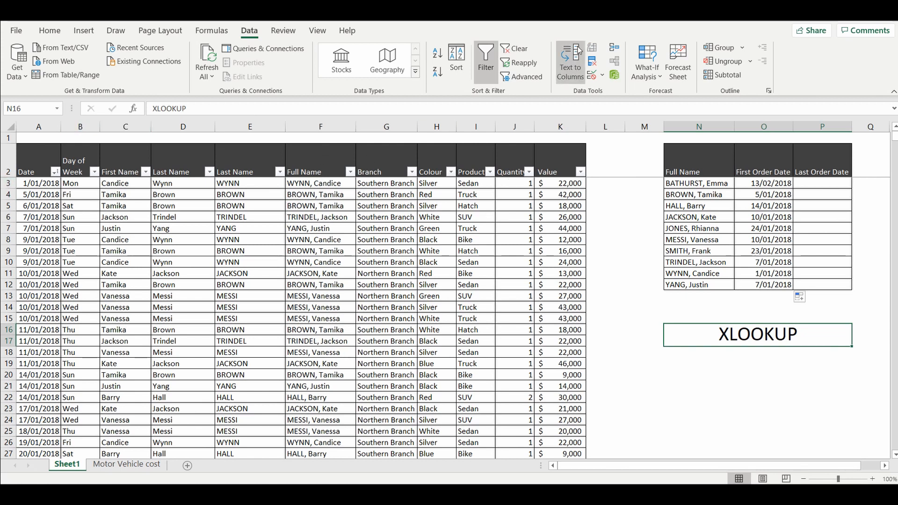
{"action": "left_click", "coordinate": [605, 228]}
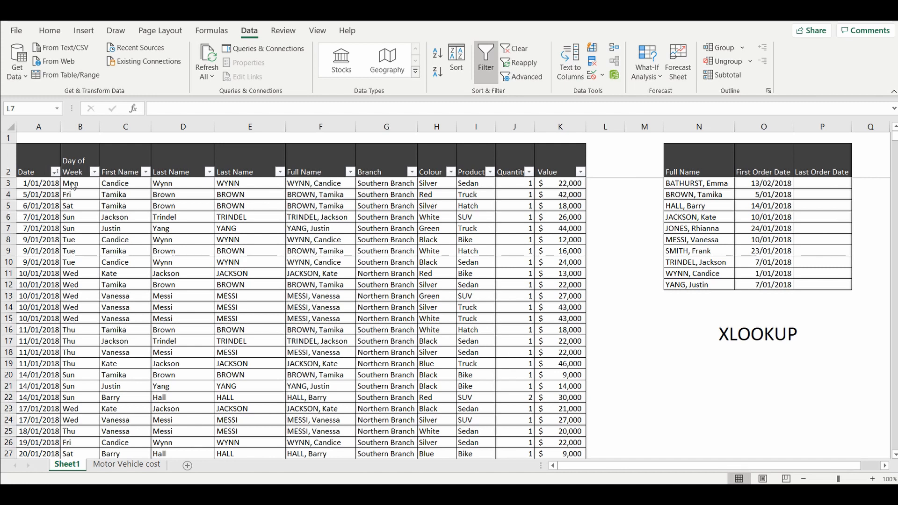
{"action": "left_click", "coordinate": [303, 225]}
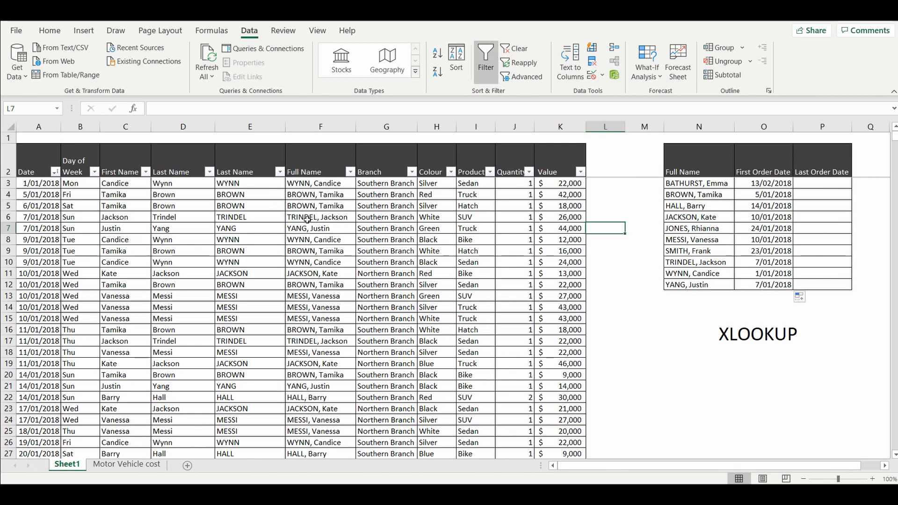
Go to the last record in row 1102 and review the order dates in column A upward from there.
{"action": "left_click", "coordinate": [317, 217]}
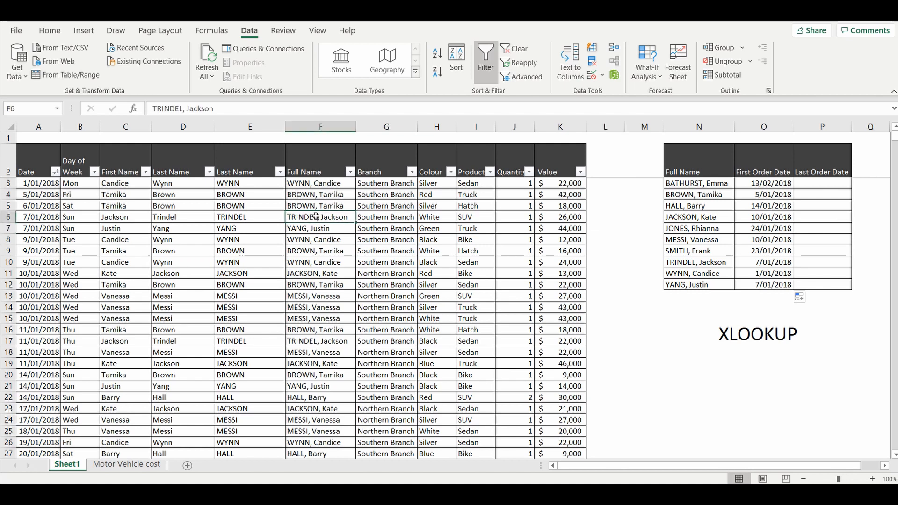
{"action": "key", "text": "ctrl+Down"}
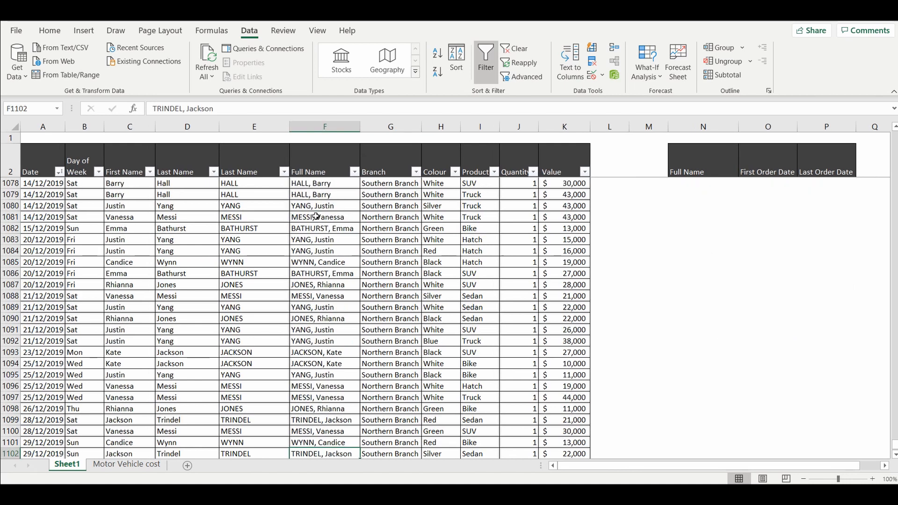
{"action": "key", "text": "Left"}
{"action": "key", "text": "Left"}
{"action": "key", "text": "Left"}
{"action": "key", "text": "Left"}
{"action": "key", "text": "Left"}
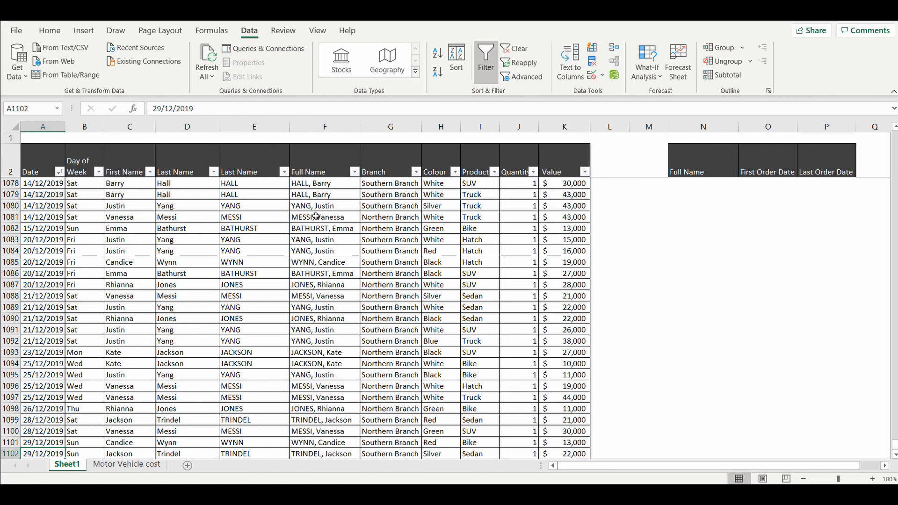
{"action": "key", "text": "Up"}
{"action": "key", "text": "Up"}
{"action": "key", "text": "Up"}
{"action": "key", "text": "Up"}
{"action": "key", "text": "Up"}
{"action": "key", "text": "Up"}
{"action": "key", "text": "Up"}
{"action": "key", "text": "Up"}
{"action": "key", "text": "Up"}
{"action": "key", "text": "Up"}
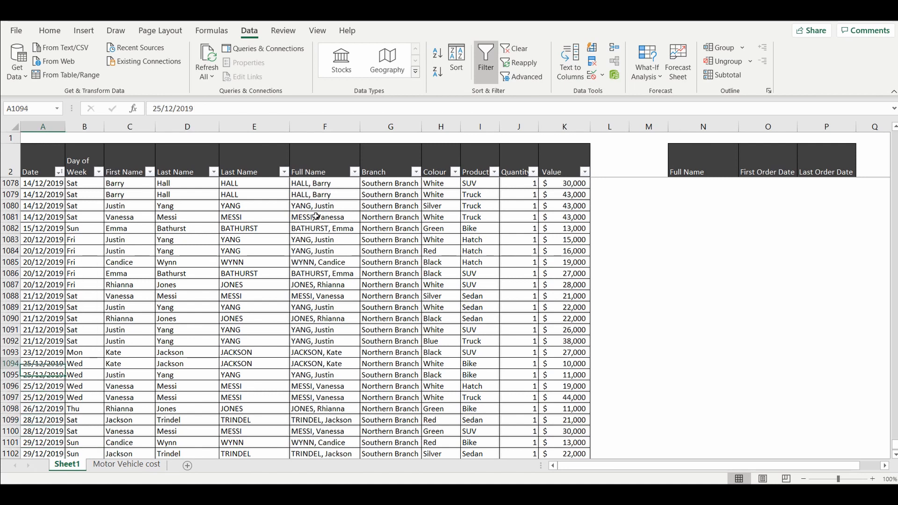
Start an XLOOKUP formula in P3 under Last Order Date, with the customer name in N3 as the lookup value.
{"action": "key", "text": "Right"}
{"action": "key", "text": "Right"}
{"action": "key", "text": "Right"}
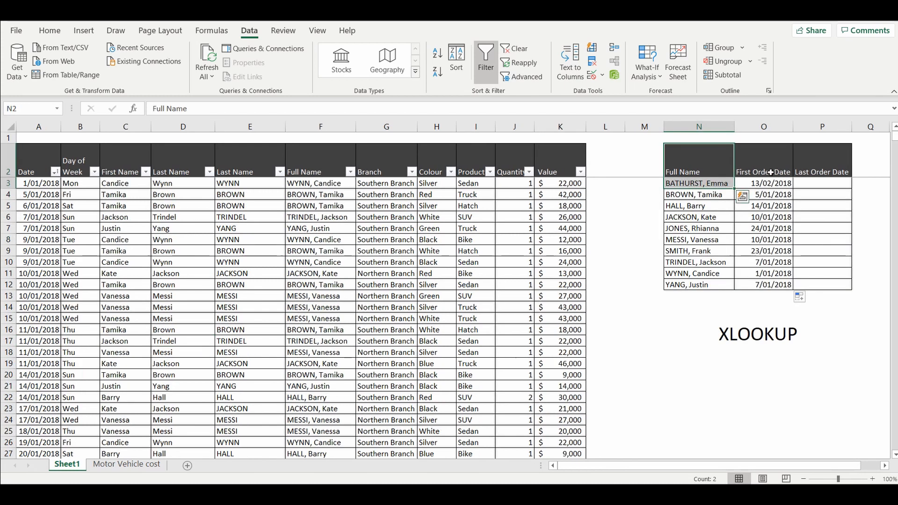
{"action": "left_click", "coordinate": [819, 184]}
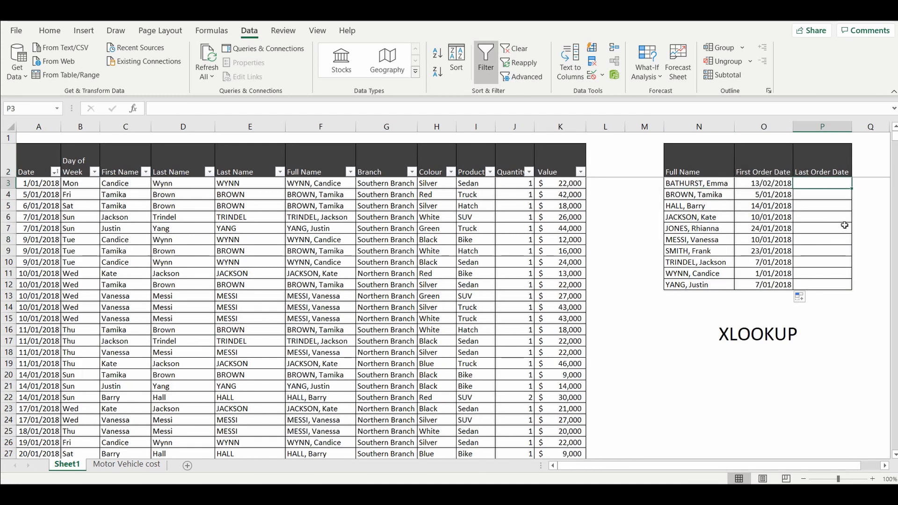
{"action": "type", "text": "=x"}
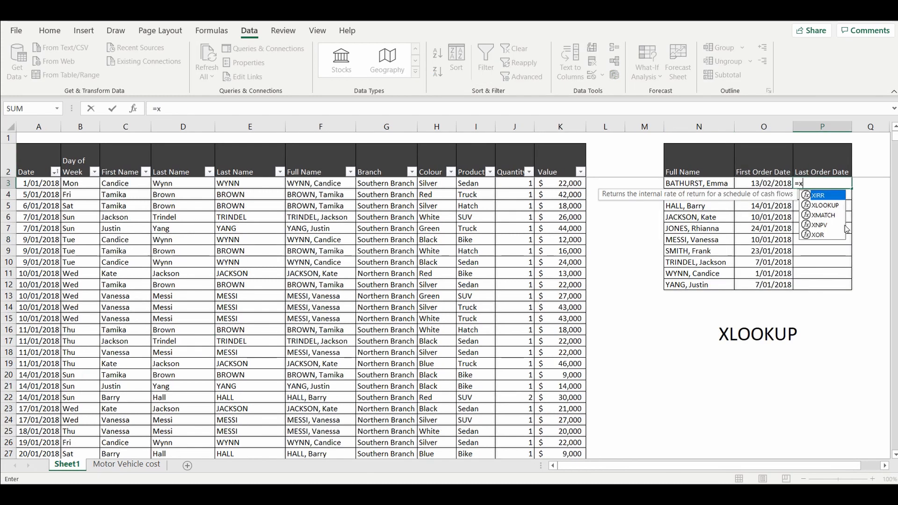
{"action": "type", "text": "lookup"}
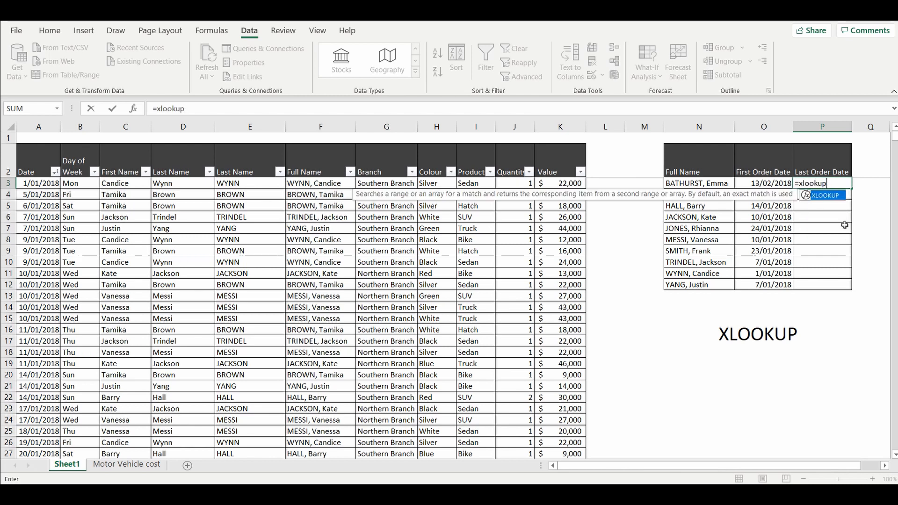
{"action": "type", "text": "("}
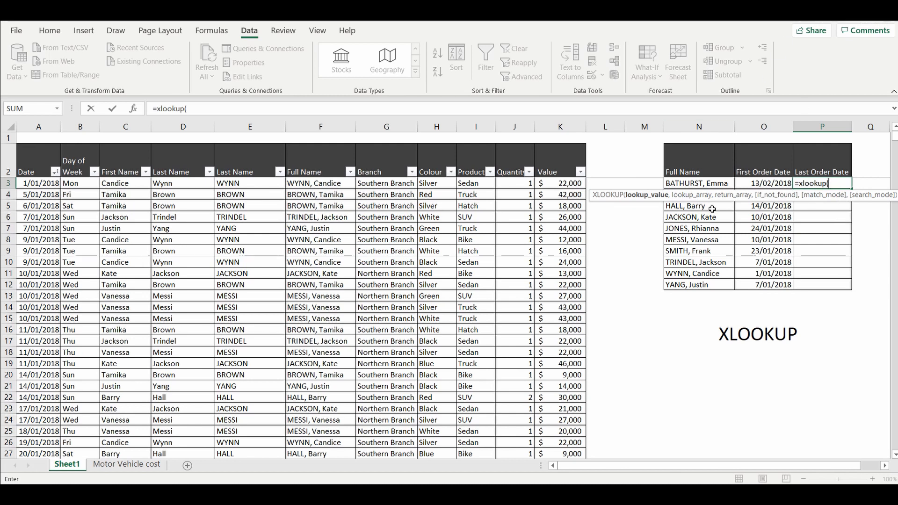
{"action": "left_click", "coordinate": [703, 183]}
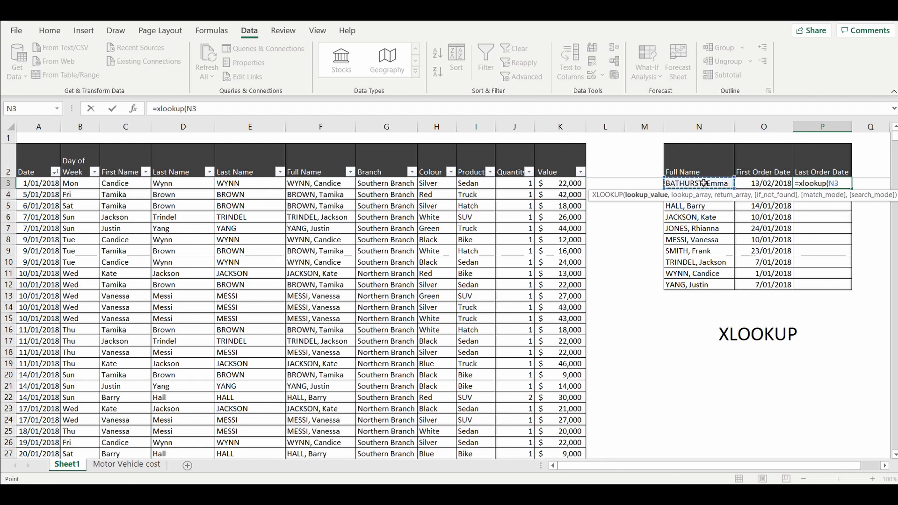
{"action": "type", "text": ","}
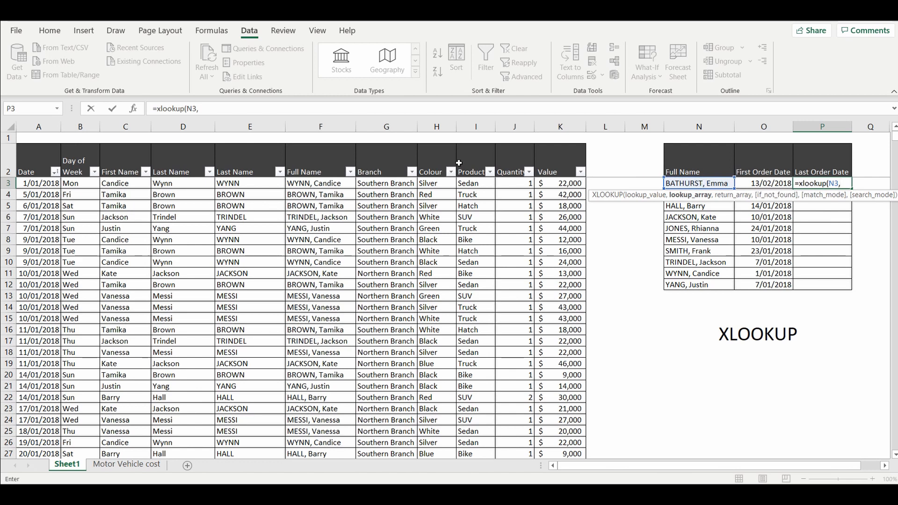
Set the lookup array to the Full Name column, from its header through row 1102, as the absolute range $F$2:$F$1102.
{"action": "left_click", "coordinate": [316, 163]}
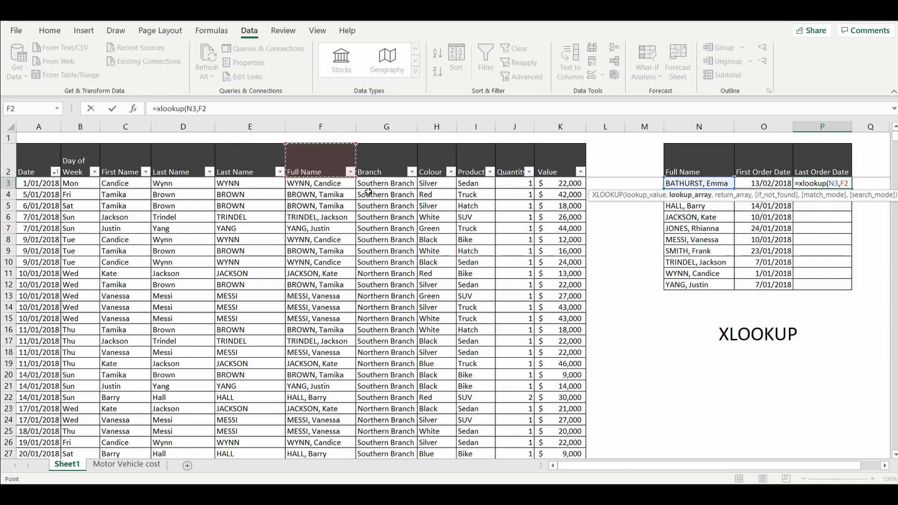
{"action": "key", "text": "ctrl+shift+Down"}
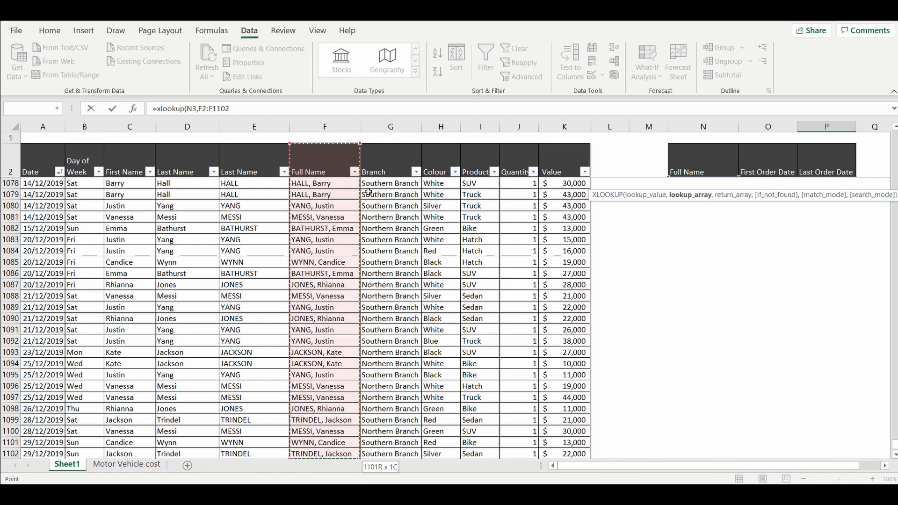
{"action": "key", "text": "F4"}
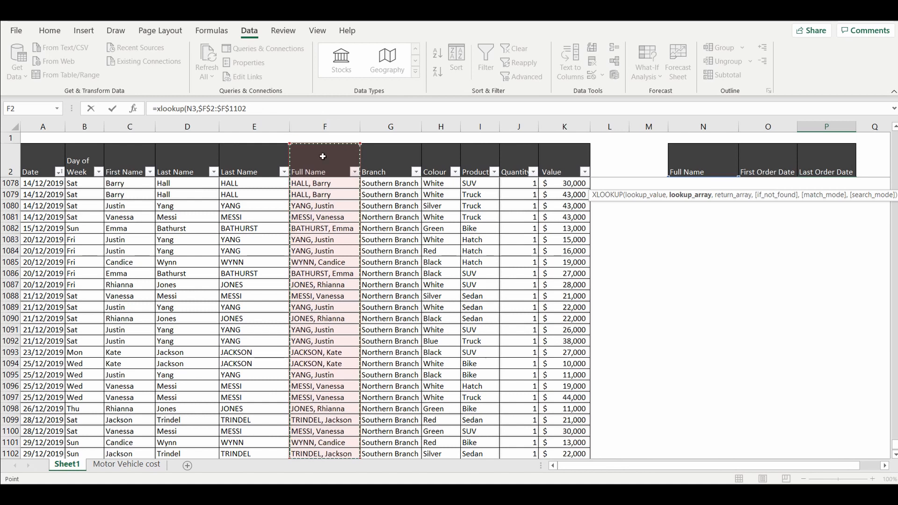
{"action": "scroll", "coordinate": [321, 320], "scroll_direction": "down", "scroll_amount": 1}
{"action": "scroll", "coordinate": [322, 320], "scroll_direction": "up", "scroll_amount": 1}
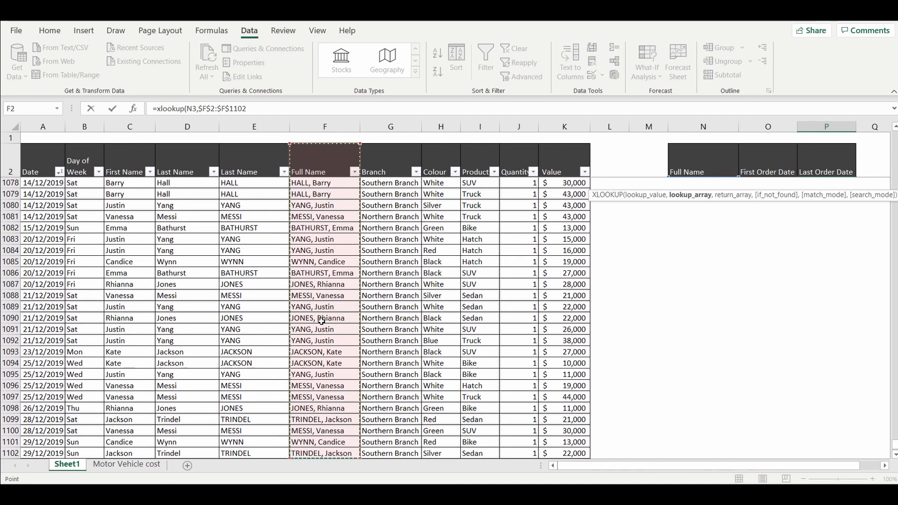
{"action": "scroll", "coordinate": [323, 215], "scroll_direction": "down", "scroll_amount": 1}
{"action": "scroll", "coordinate": [280, 182], "scroll_direction": "up", "scroll_amount": 2}
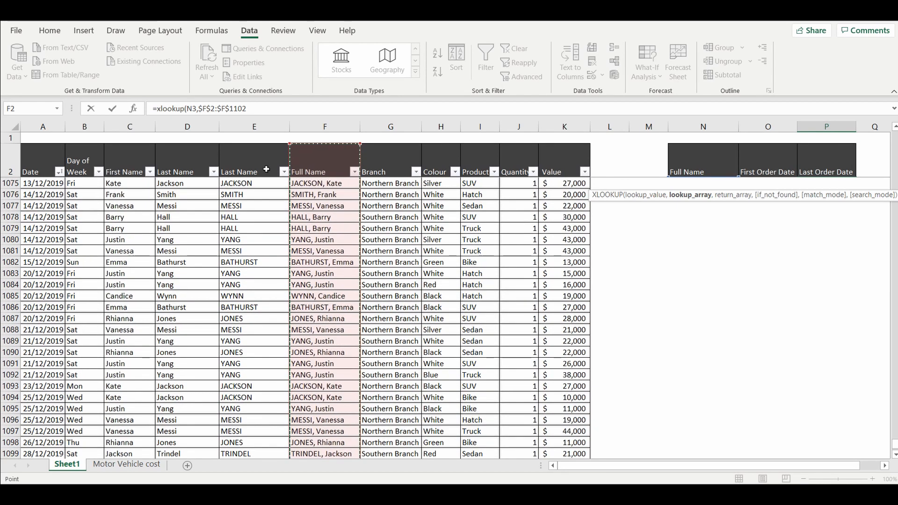
{"action": "left_click", "coordinate": [256, 109]}
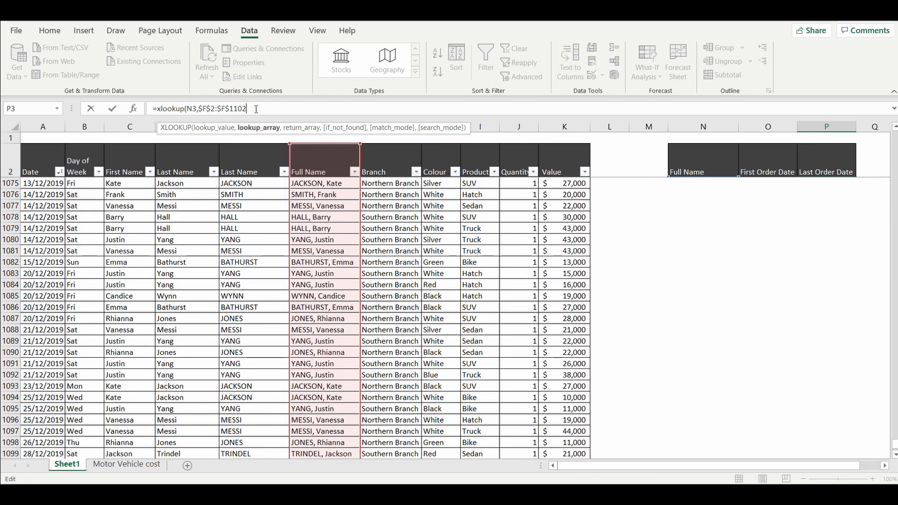
{"action": "type", "text": ","}
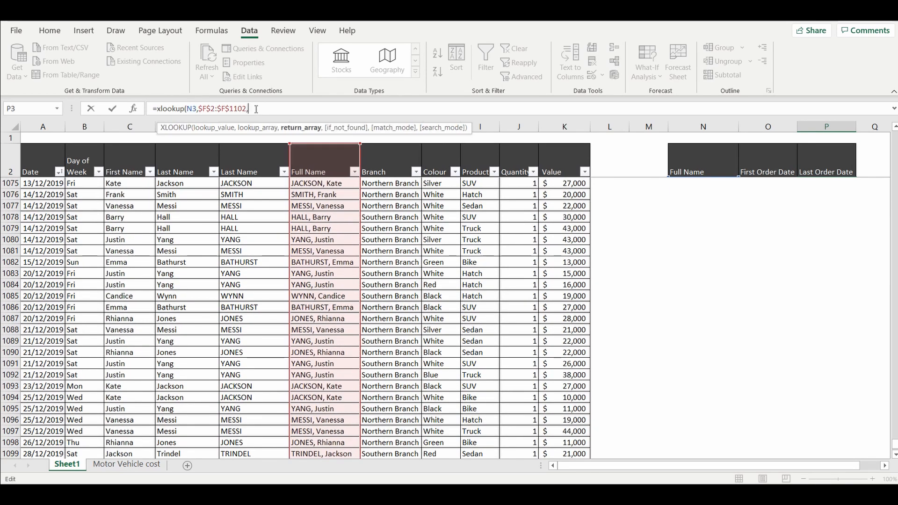
Set the return array to the Date column as the absolute range $A$2:$A$1102.
{"action": "left_click", "coordinate": [44, 162]}
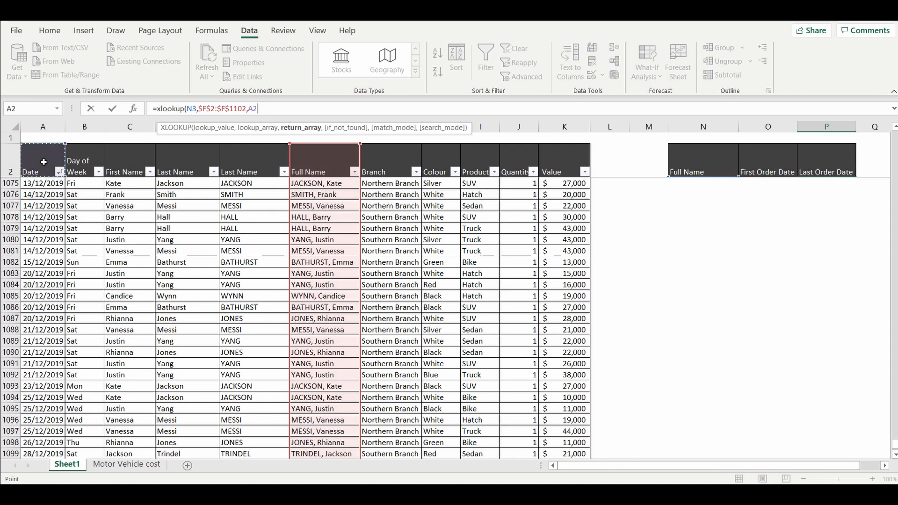
{"action": "key", "text": "ctrl+shift+Down"}
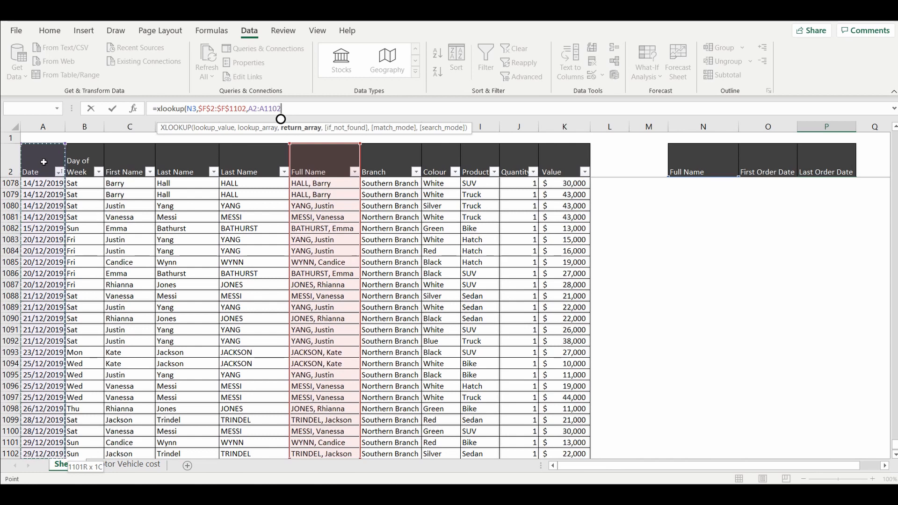
{"action": "key", "text": "F4"}
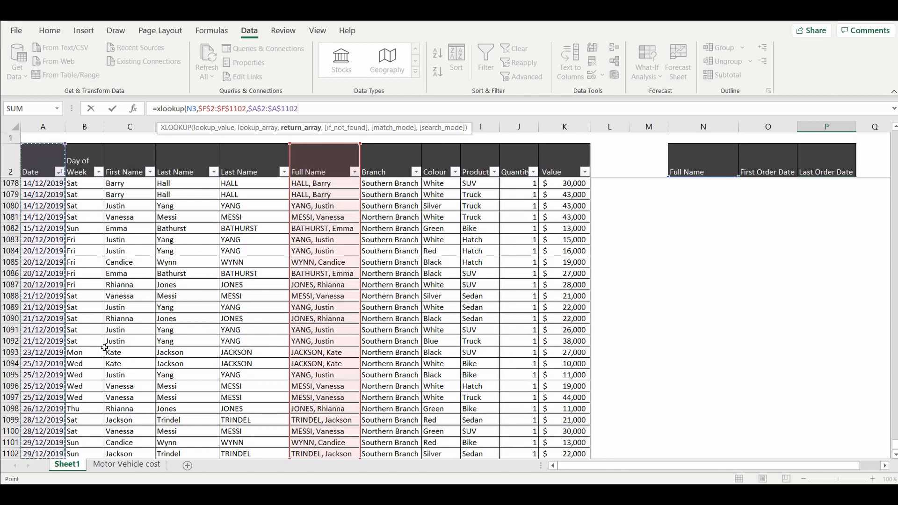
{"action": "type", "text": ","}
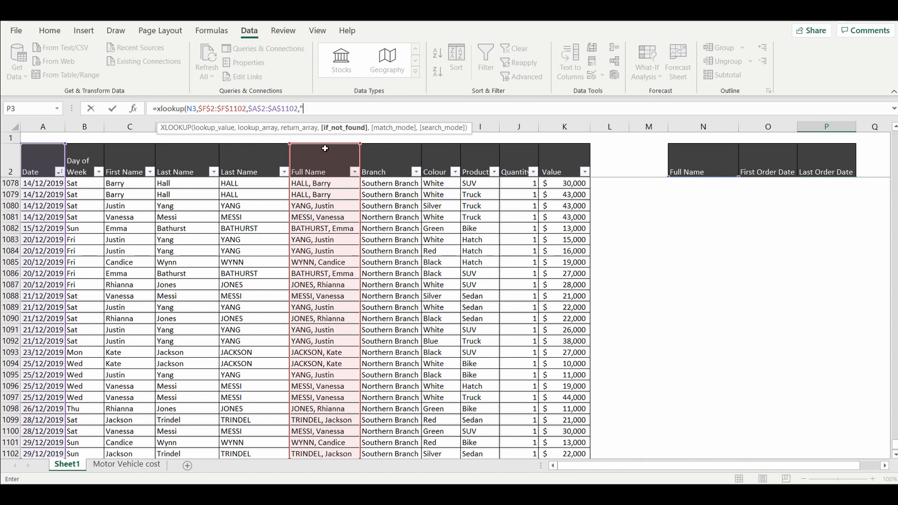
Leave if_not_found empty, set match mode 0 (exact match) and search mode -1 (last-to-first), and complete the formula in P3.
{"action": "type", "text": ",0"}
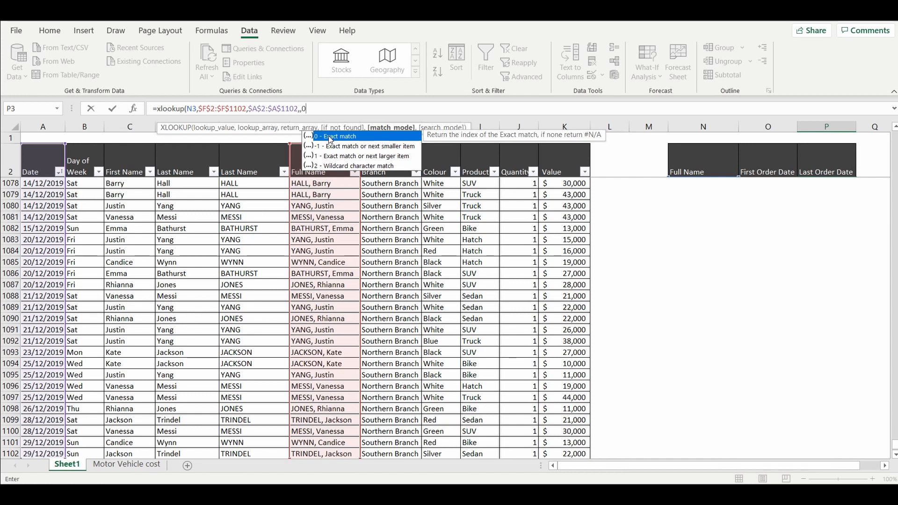
{"action": "type", "text": ","}
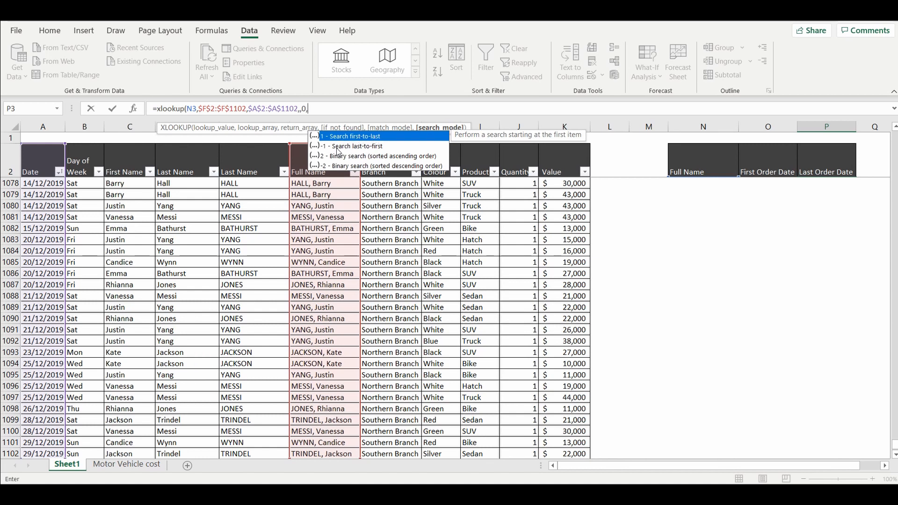
{"action": "left_click", "coordinate": [363, 150]}
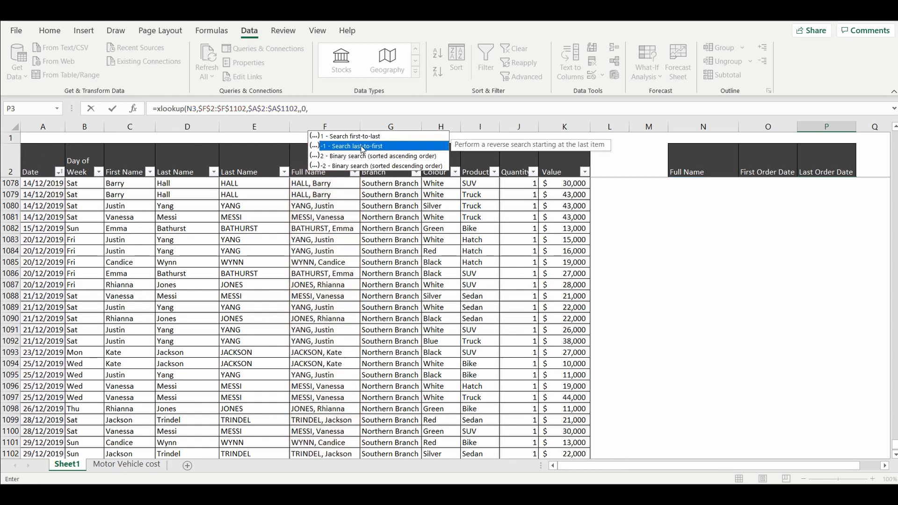
{"action": "double_click", "coordinate": [362, 147]}
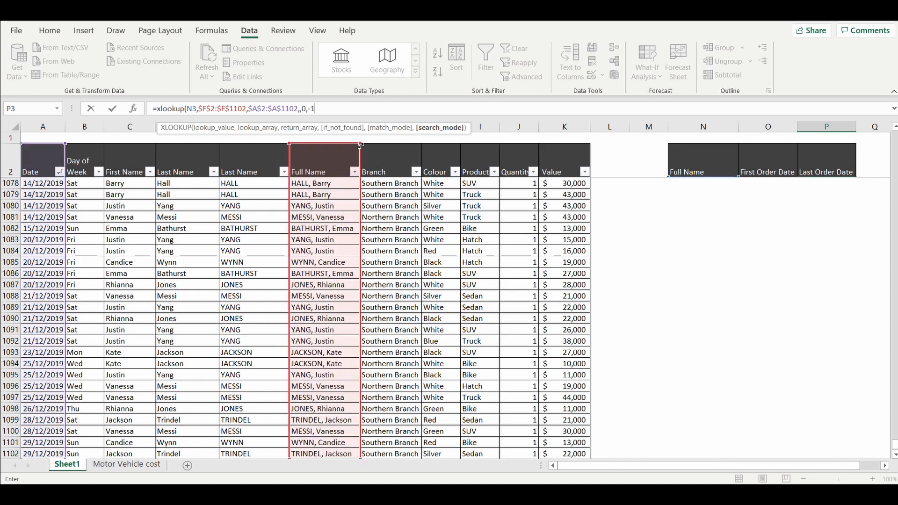
{"action": "left_click", "coordinate": [325, 109]}
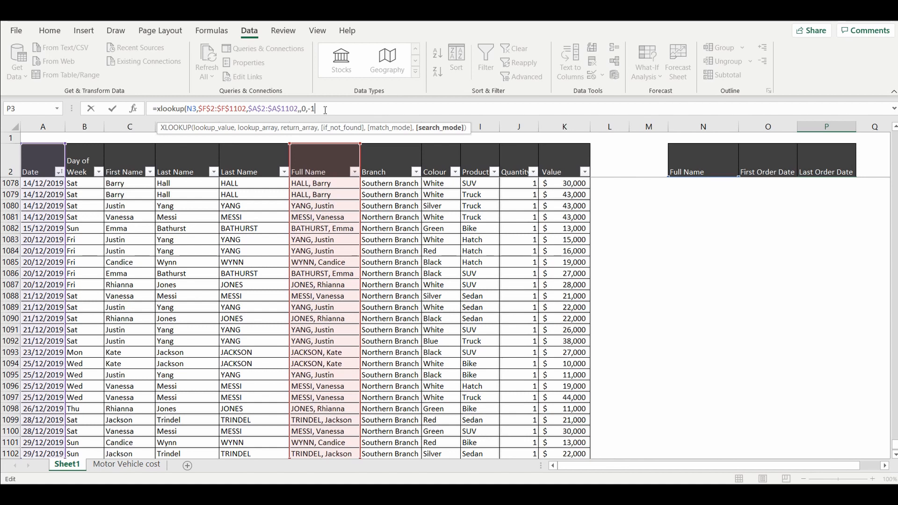
{"action": "type", "text": ")"}
{"action": "key", "text": "Return"}
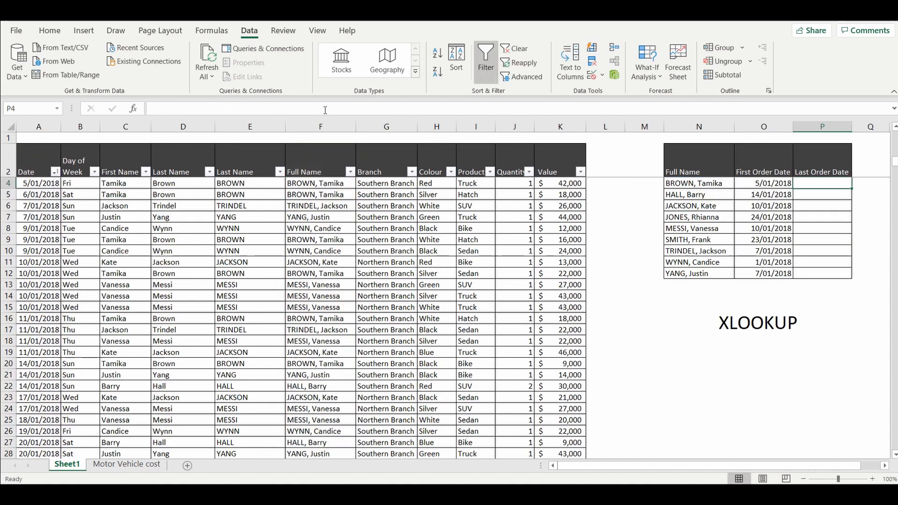
{"action": "scroll", "coordinate": [738, 205], "scroll_direction": "up", "scroll_amount": 1}
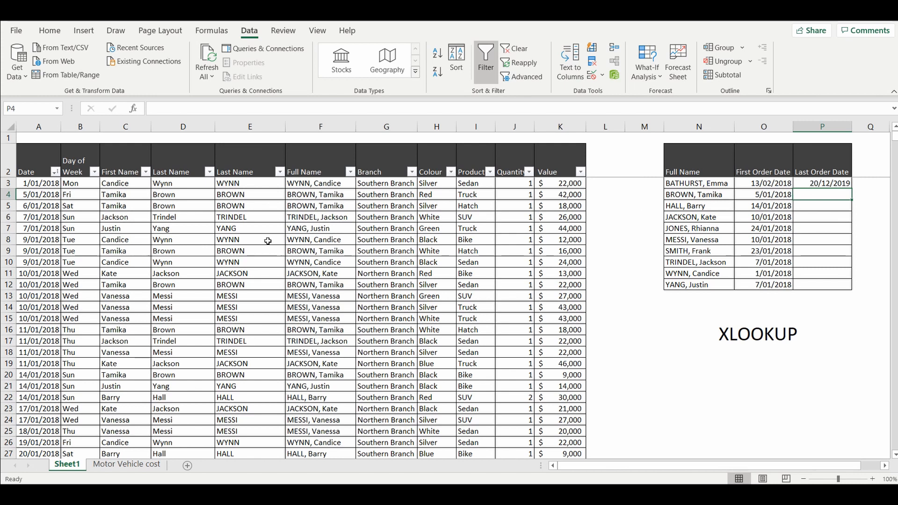
Filter the Full Name column to the customer in N3 to check the latest order date, and restore all records.
{"action": "left_click", "coordinate": [279, 249]}
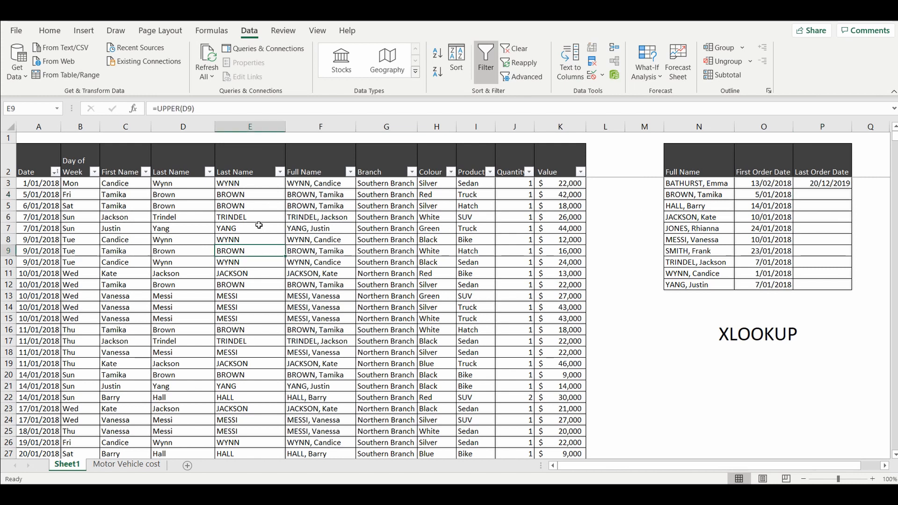
{"action": "left_click", "coordinate": [350, 172]}
{"action": "left_click", "coordinate": [235, 311]}
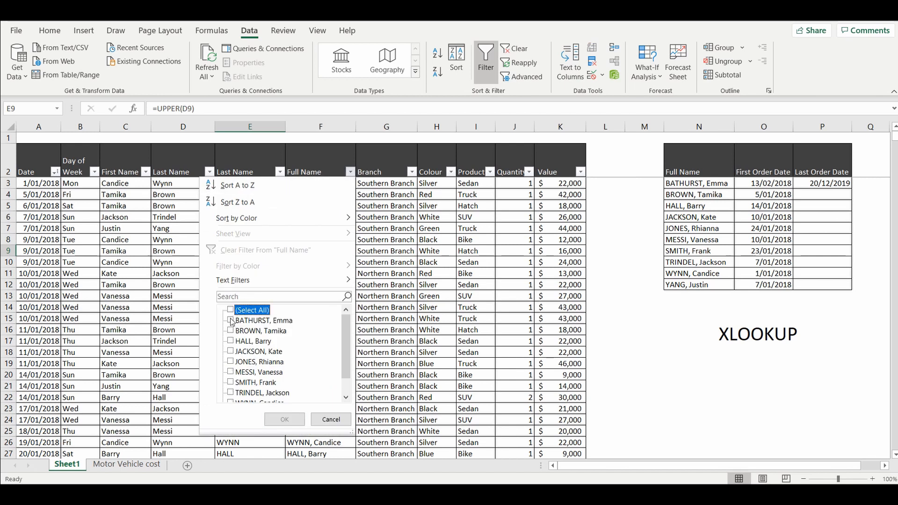
{"action": "left_click", "coordinate": [231, 321]}
{"action": "left_click", "coordinate": [284, 419]}
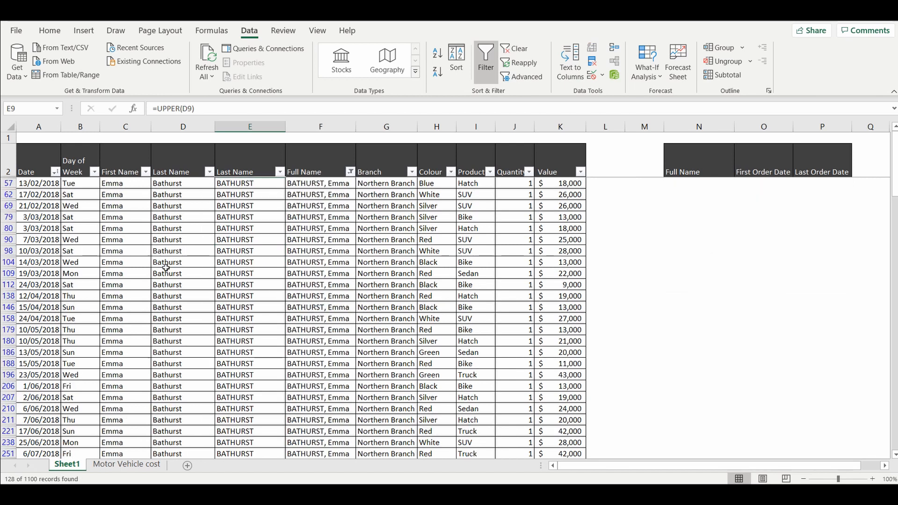
{"action": "scroll", "coordinate": [164, 268], "scroll_direction": "down", "scroll_amount": 9}
{"action": "scroll", "coordinate": [155, 277], "scroll_direction": "down", "scroll_amount": 18}
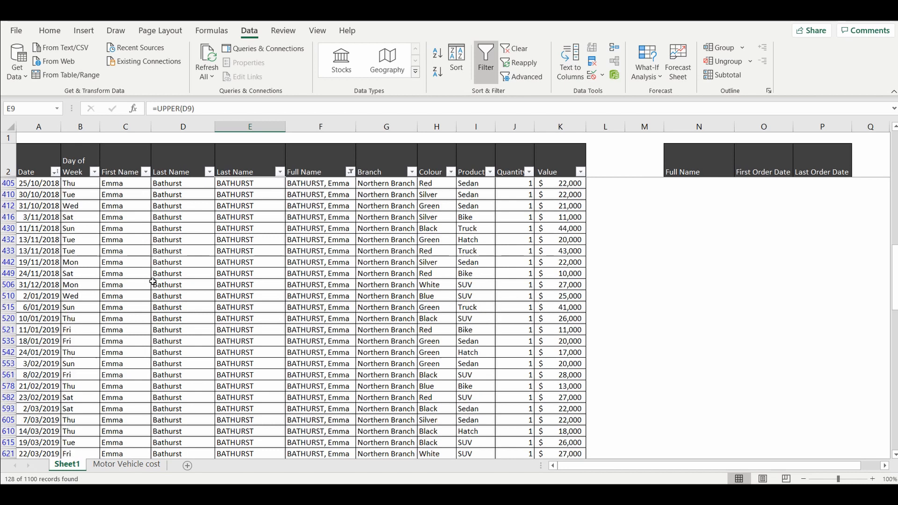
{"action": "scroll", "coordinate": [44, 324], "scroll_direction": "down", "scroll_amount": 14}
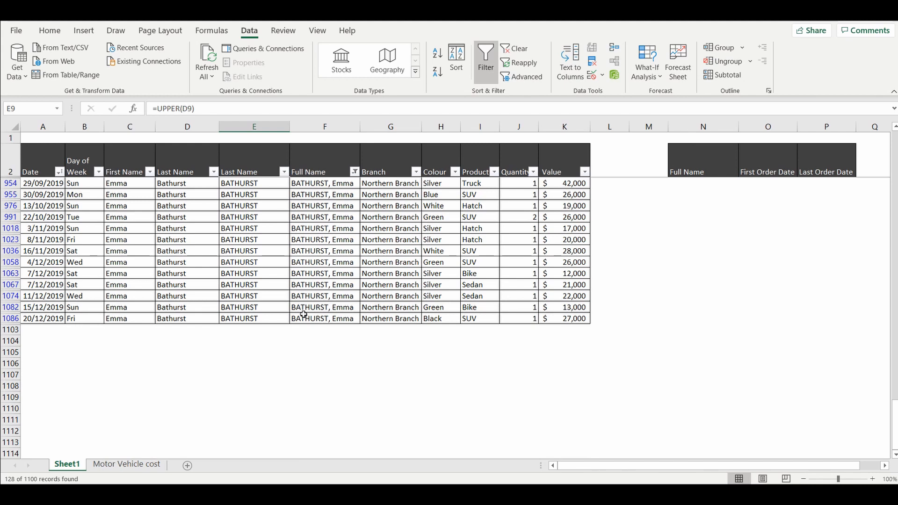
{"action": "left_click", "coordinate": [354, 171]}
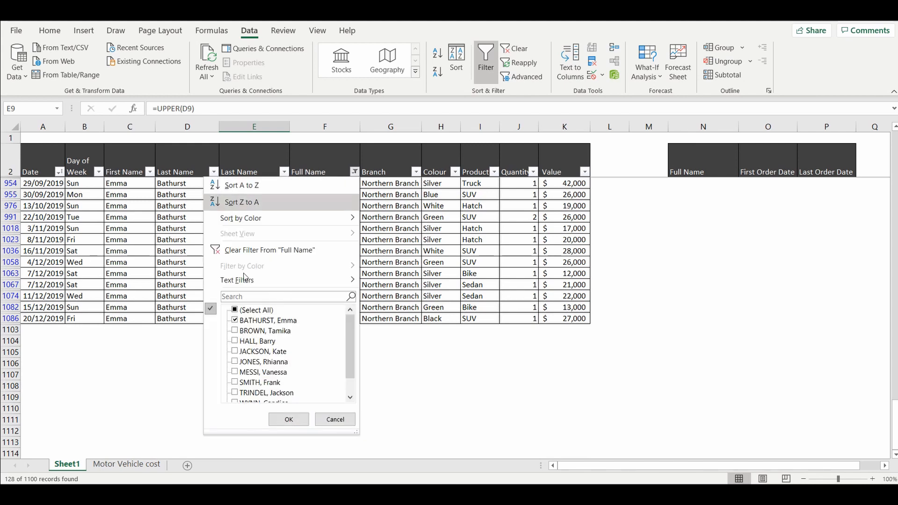
{"action": "left_click", "coordinate": [238, 311]}
{"action": "left_click", "coordinate": [289, 419]}
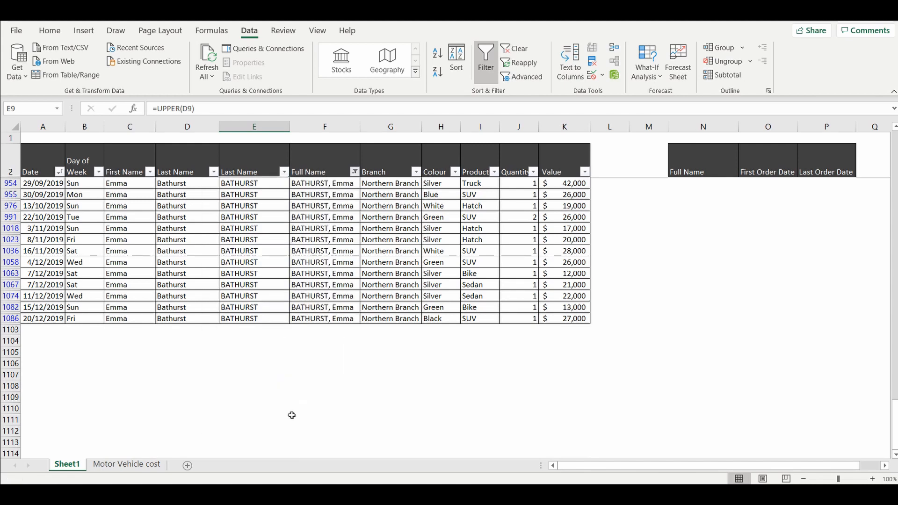
Copy the XLOOKUP formula from P3 down through P12 to fill the Last Order Date column.
{"action": "left_click", "coordinate": [686, 171]}
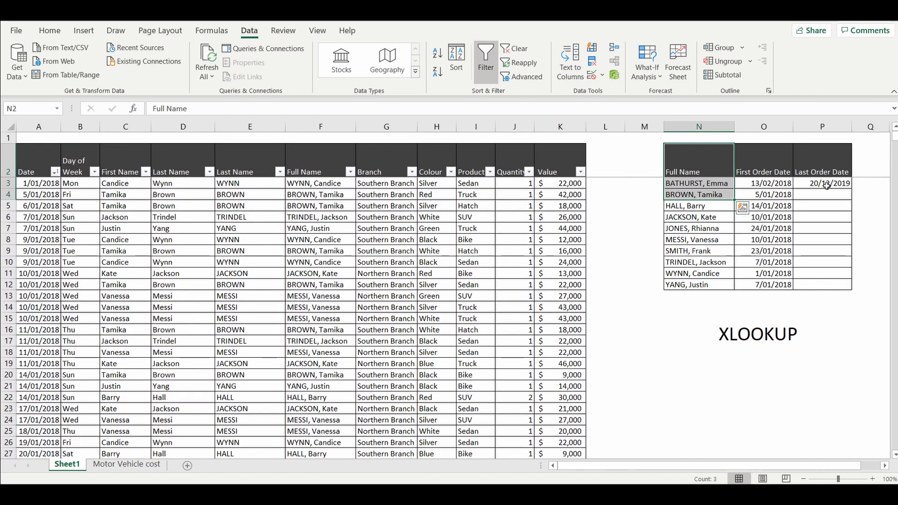
{"action": "left_click", "coordinate": [826, 185]}
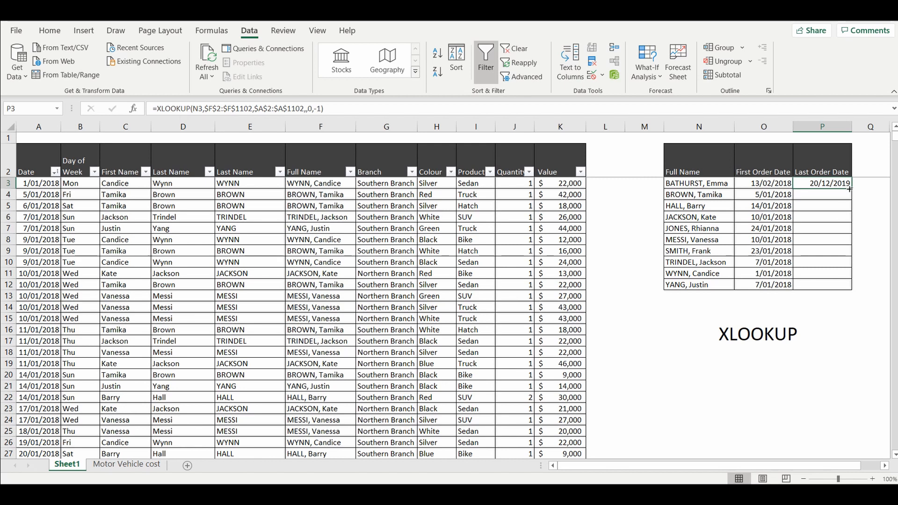
{"action": "left_click_drag", "start_coordinate": [851, 189], "coordinate": [852, 287]}
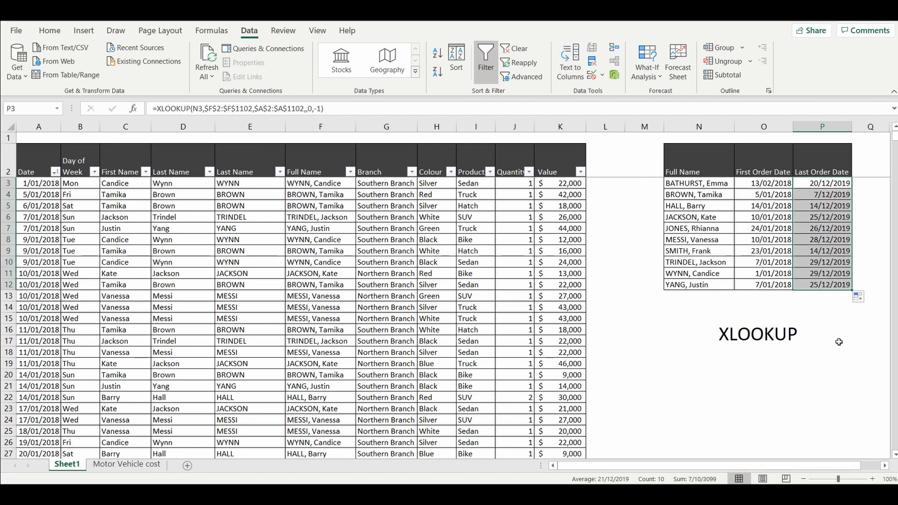
{"action": "left_click", "coordinate": [782, 315]}
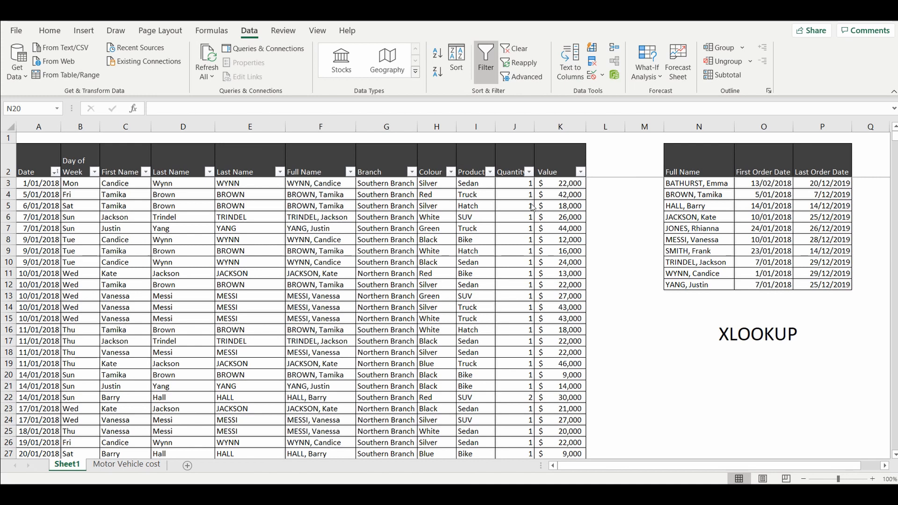
{"action": "left_click", "coordinate": [637, 227]}
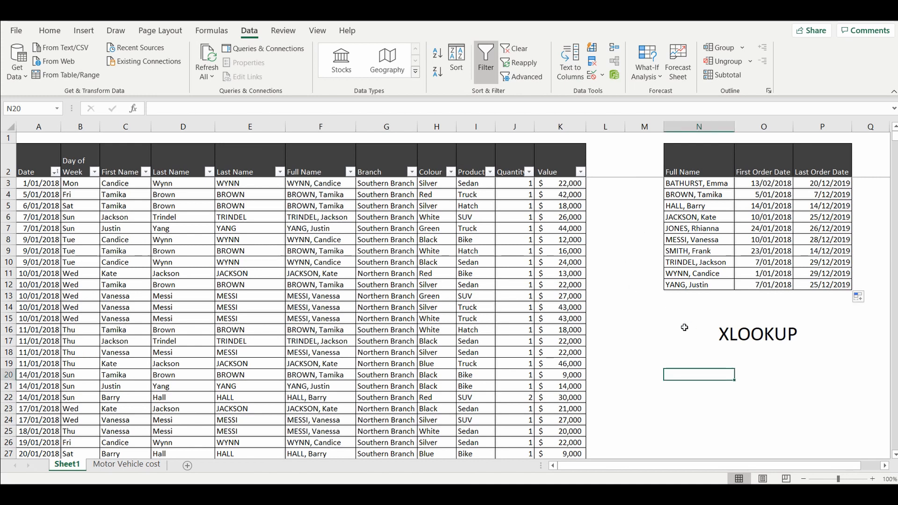
{"action": "left_click", "coordinate": [755, 338]}
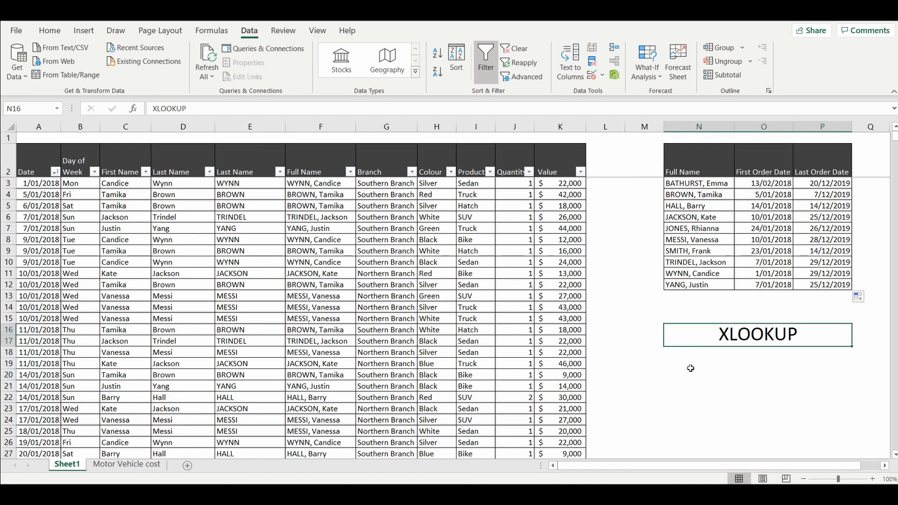